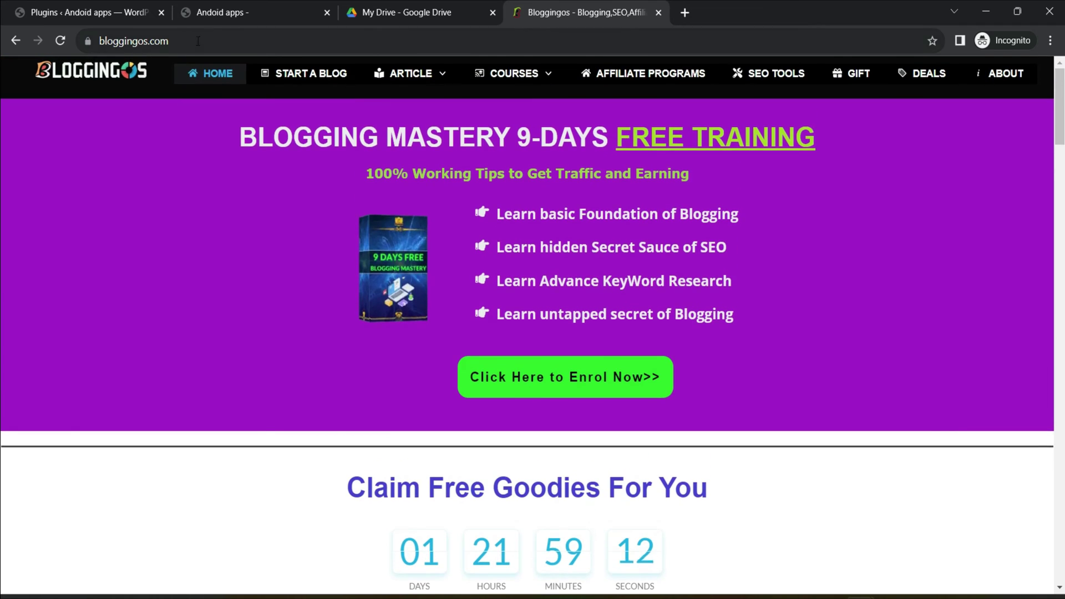
Switch to the Andoid apps site tab and scroll down its front page
click(253, 12)
scroll(82, 253, down, 6)
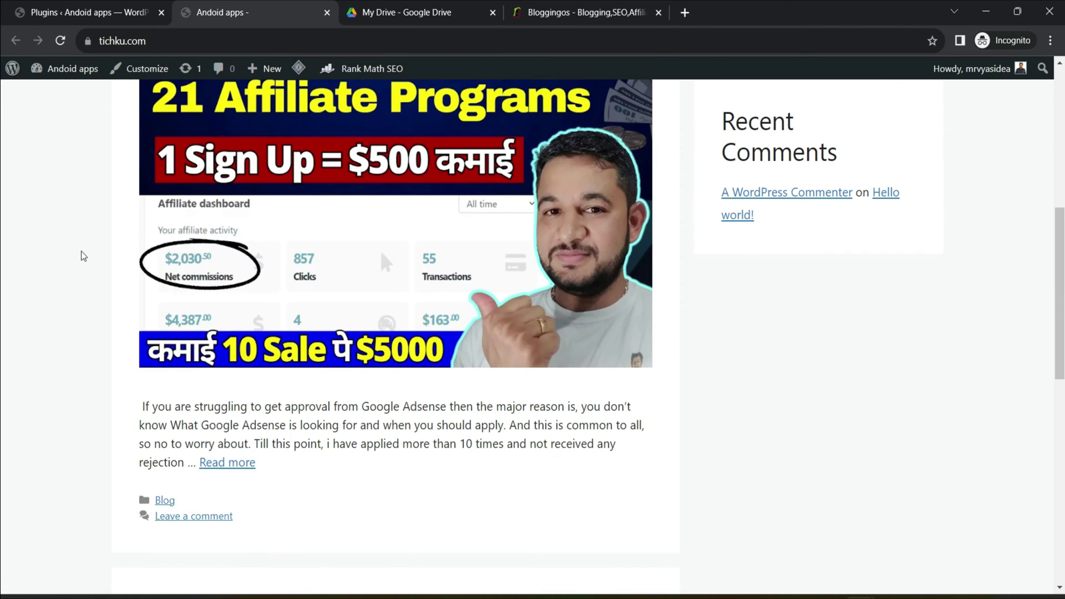
scroll(81, 253, up, 4)
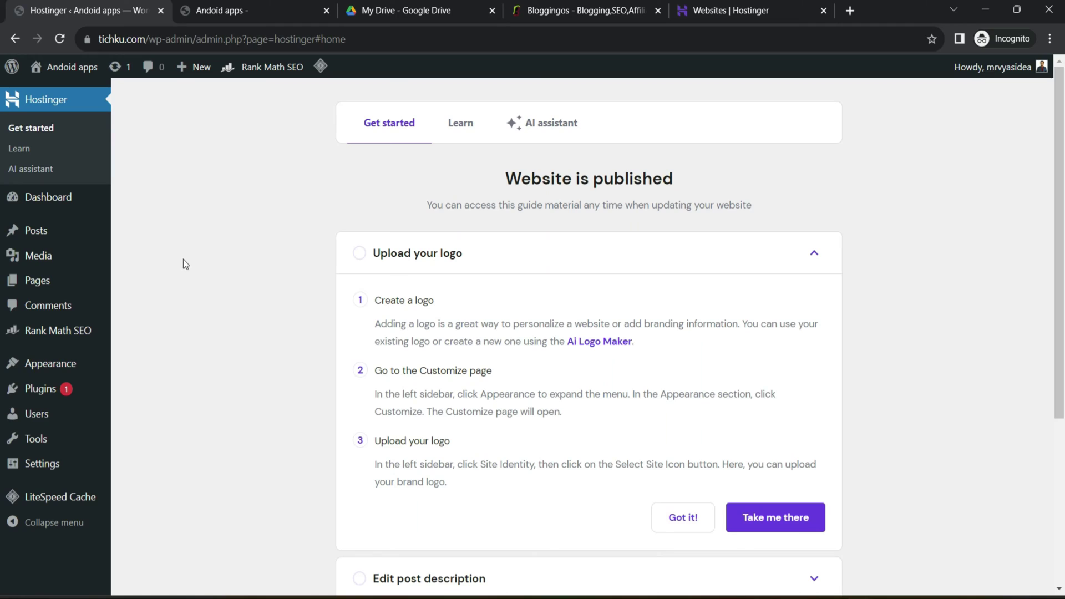
Search Plugins > Add New for 'updraftplus' and open the UpdraftPlus details
mouse_move(44, 395)
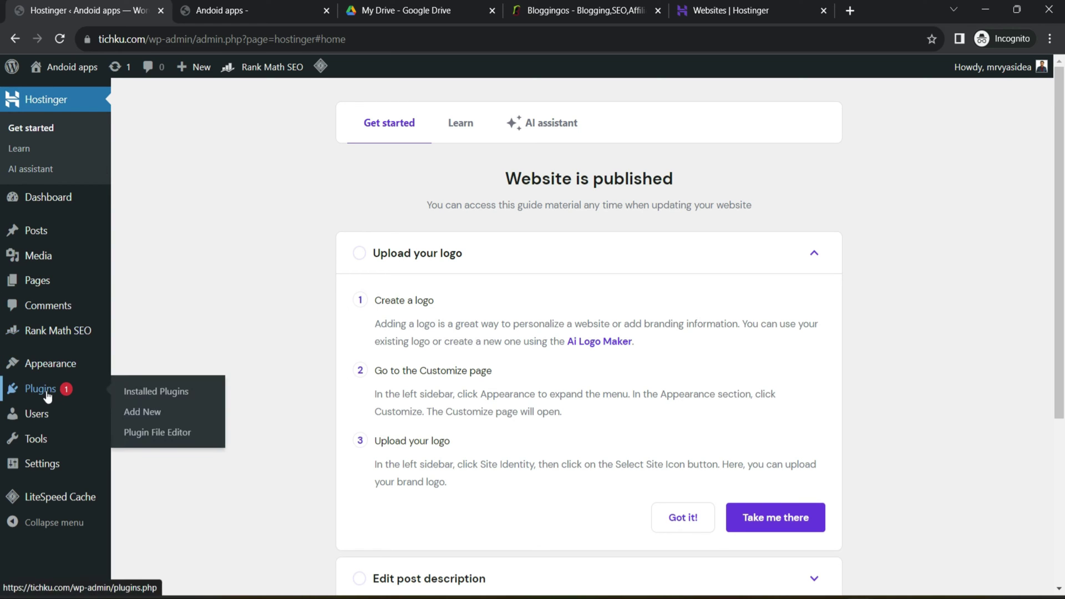
click(139, 419)
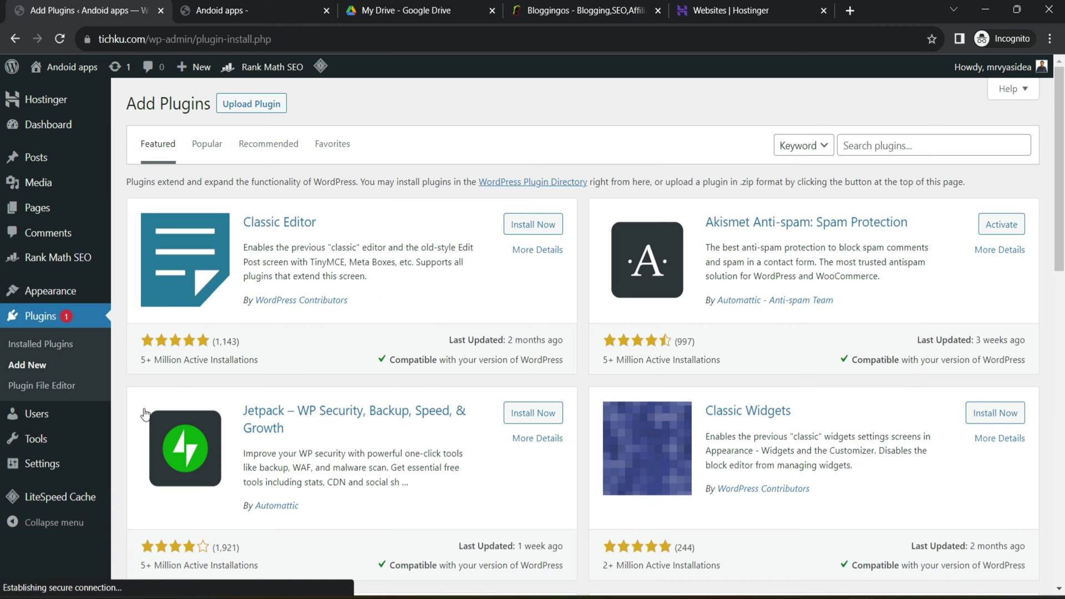
click(852, 145)
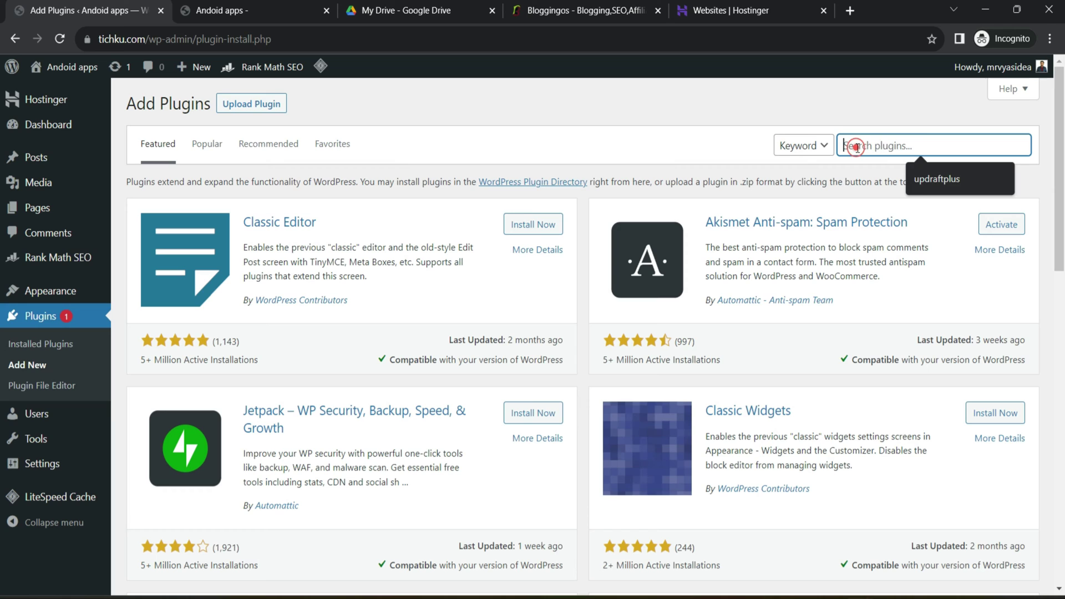
click(934, 184)
click(934, 183)
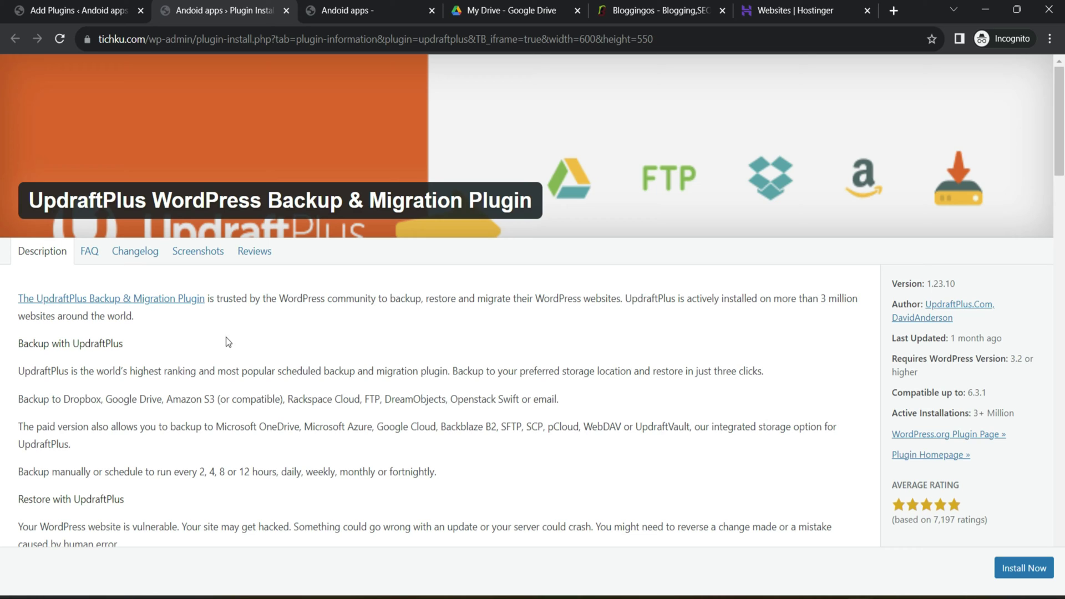
Highlight the scheduled-backup and paid-storage phrases, then return to the updraftplus search results
drag(291, 371, 365, 366)
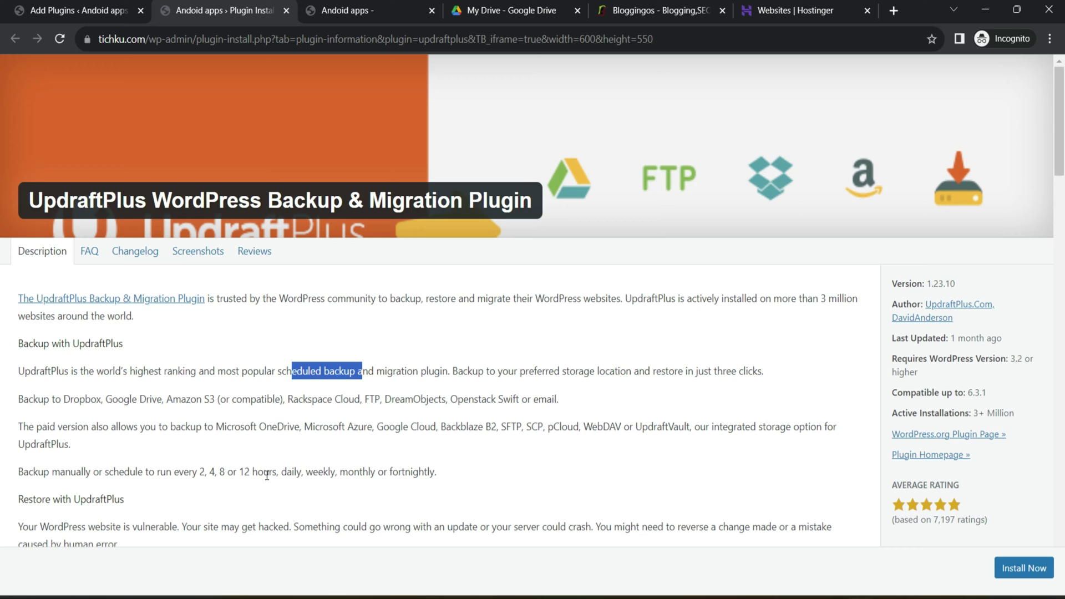
drag(193, 432, 351, 433)
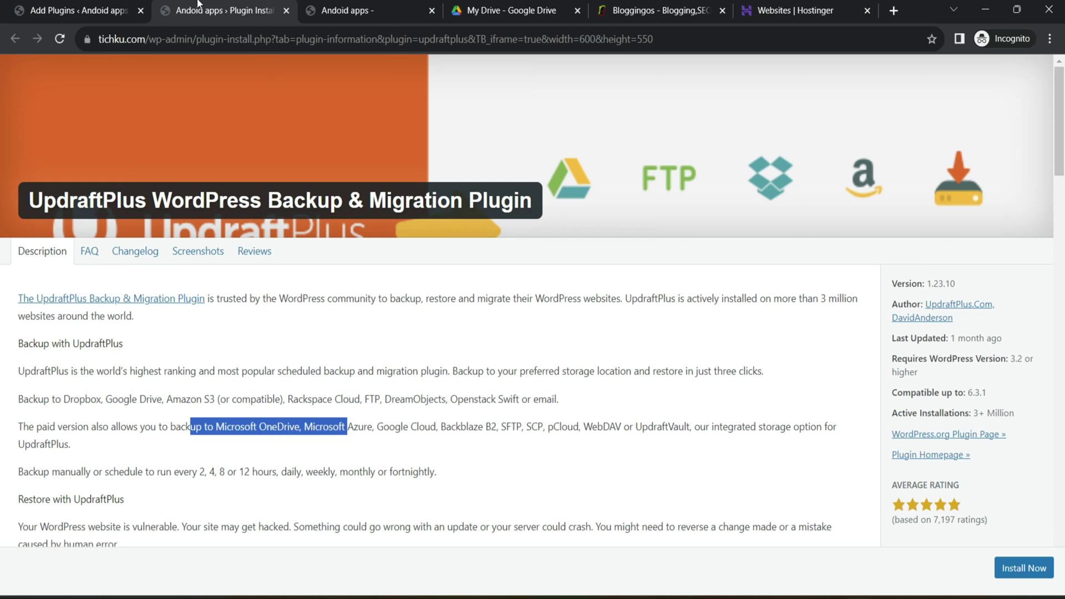
click(27, 12)
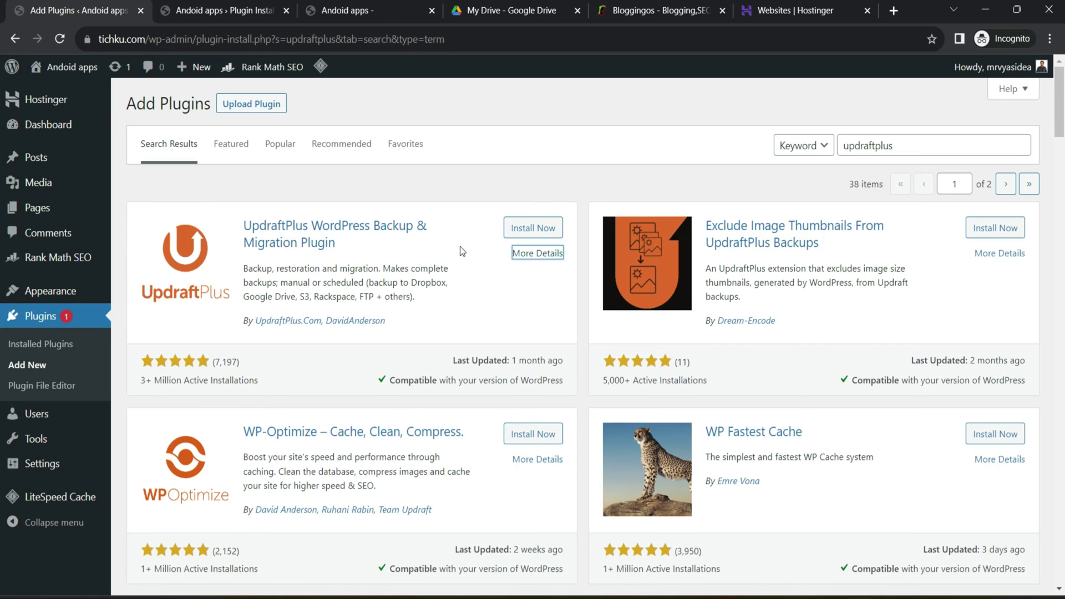
Install and activate UpdraftPlus, then open its backups page listing three existing backups
click(510, 228)
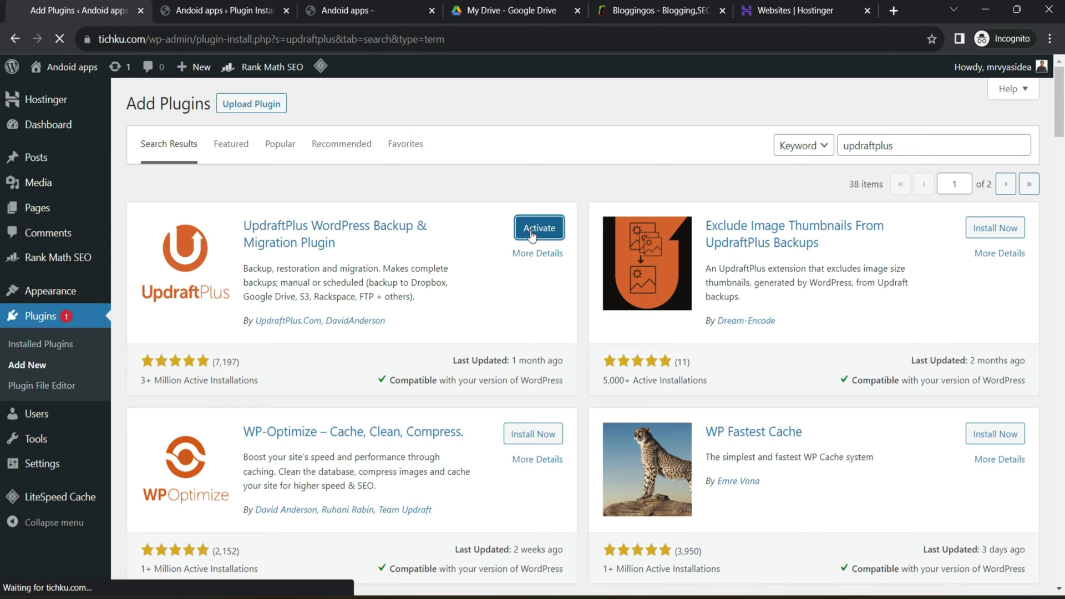
click(521, 227)
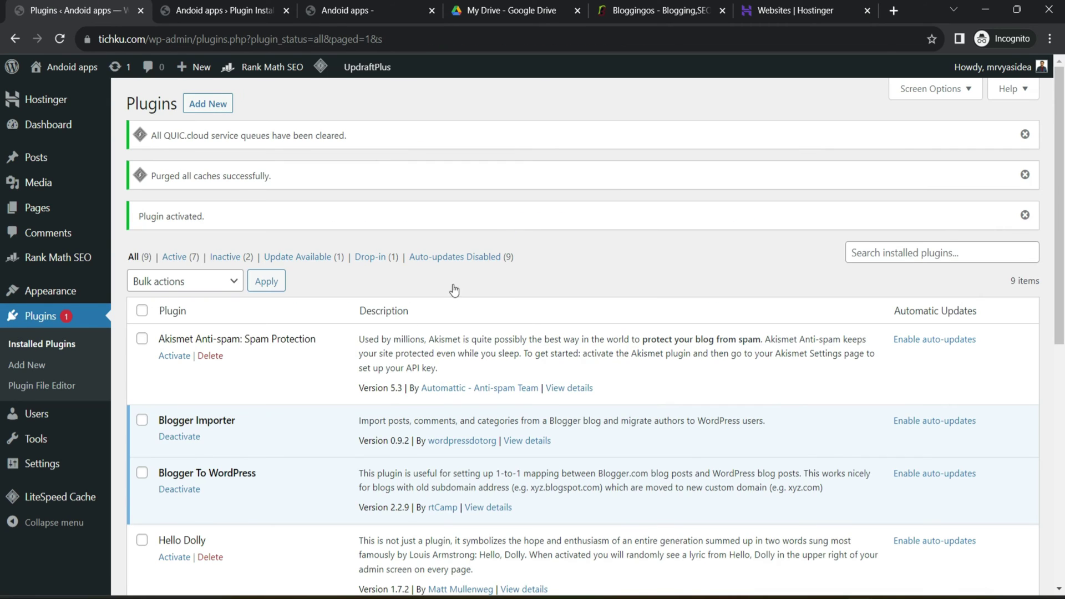
mouse_move(47, 464)
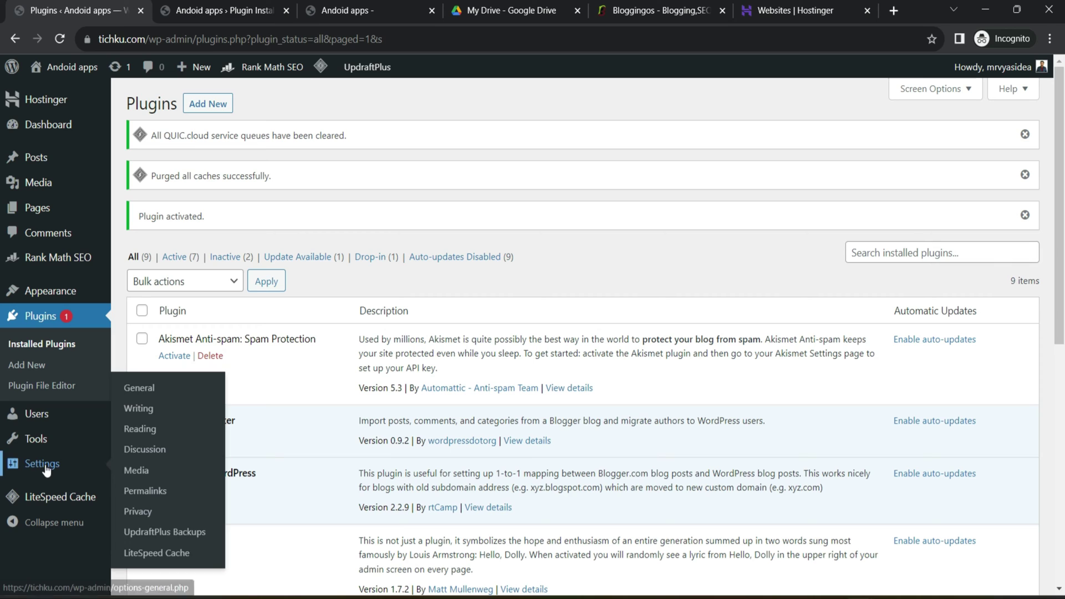
click(175, 532)
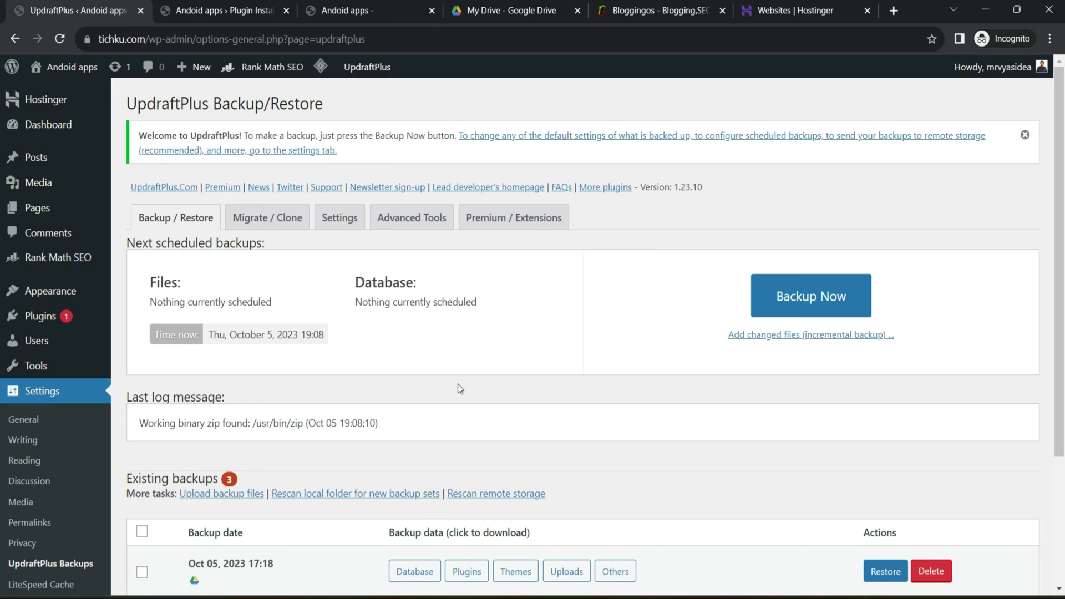
scroll(457, 384, down, 3)
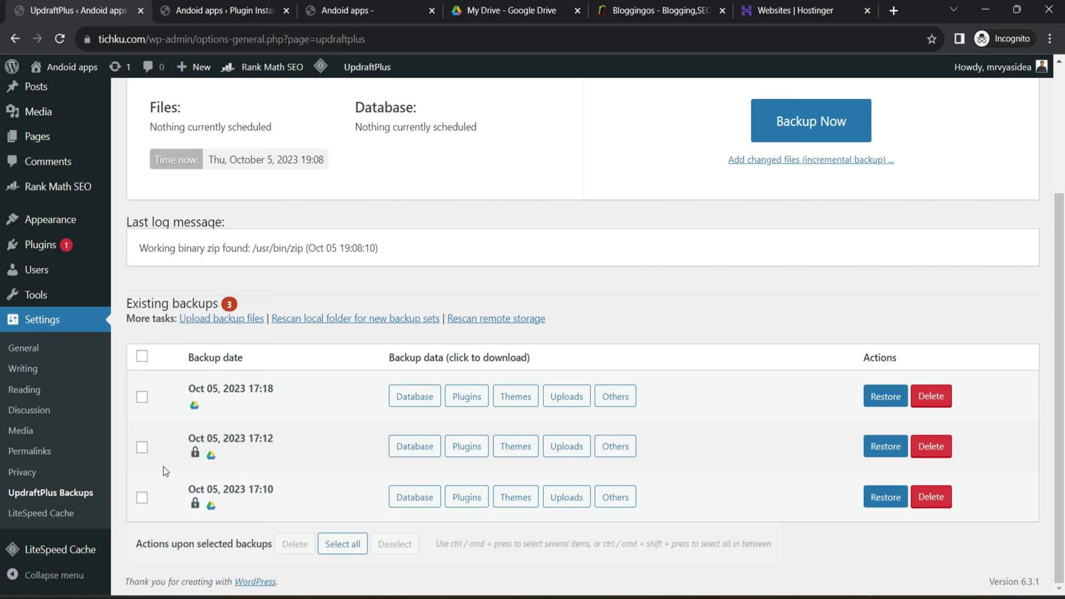
Bring up the UpdraftPlus Premium comparison of Free versus Premium features
right_click(170, 418)
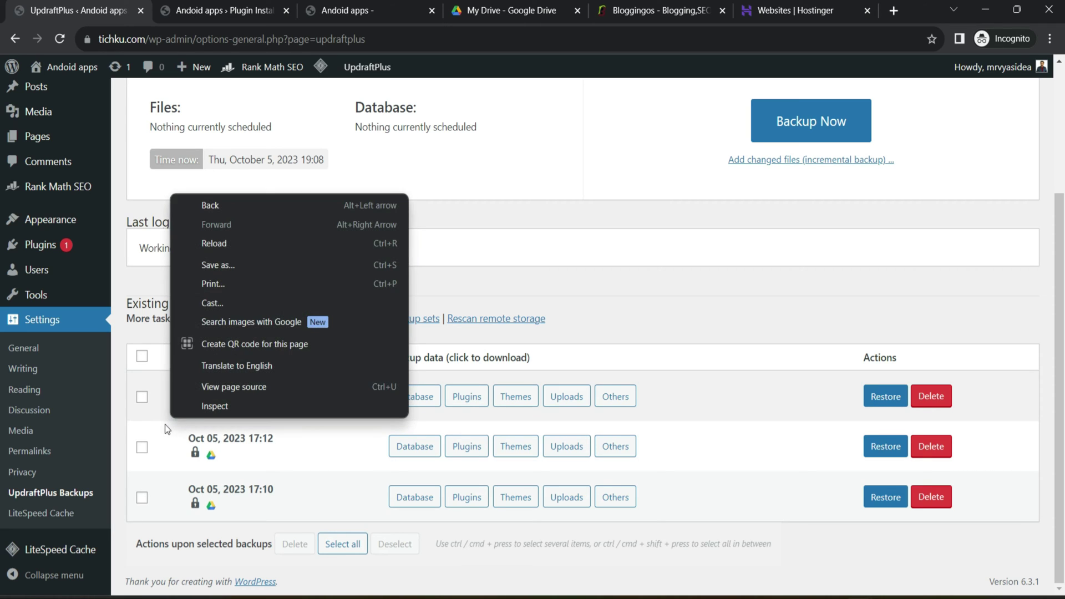
click(601, 304)
scroll(601, 299, up, 3)
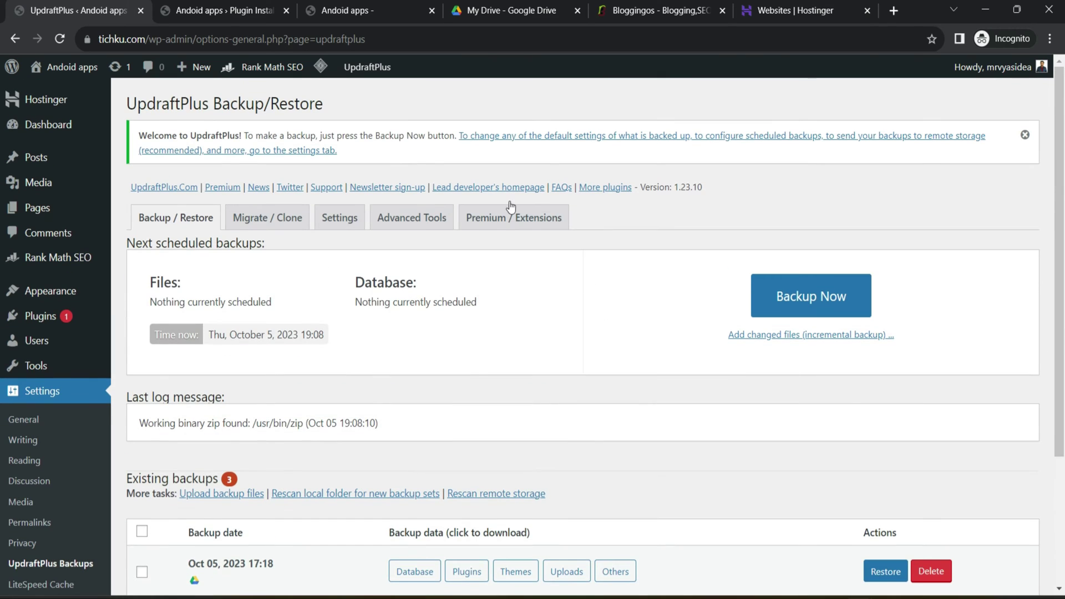
click(505, 222)
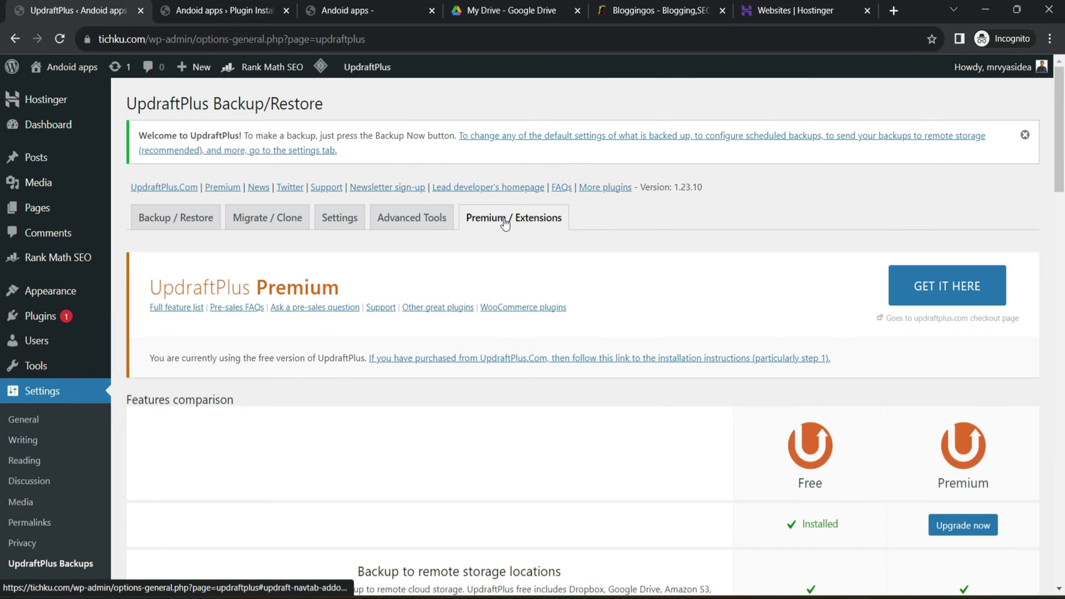
Scroll down through the UpdraftPlus Premium features comparison
scroll(719, 381, down, 4)
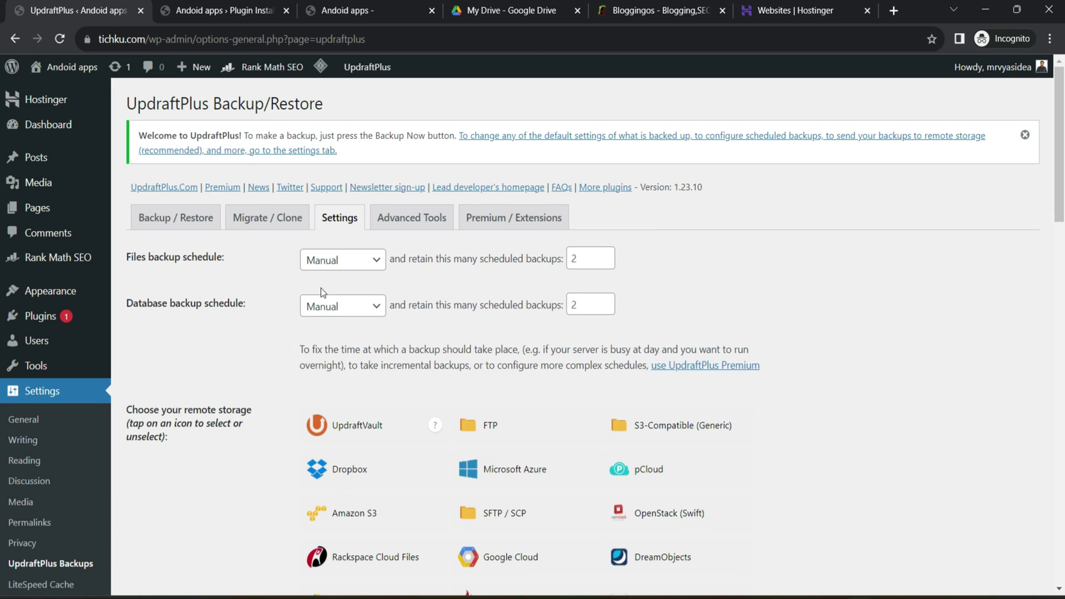
click(339, 262)
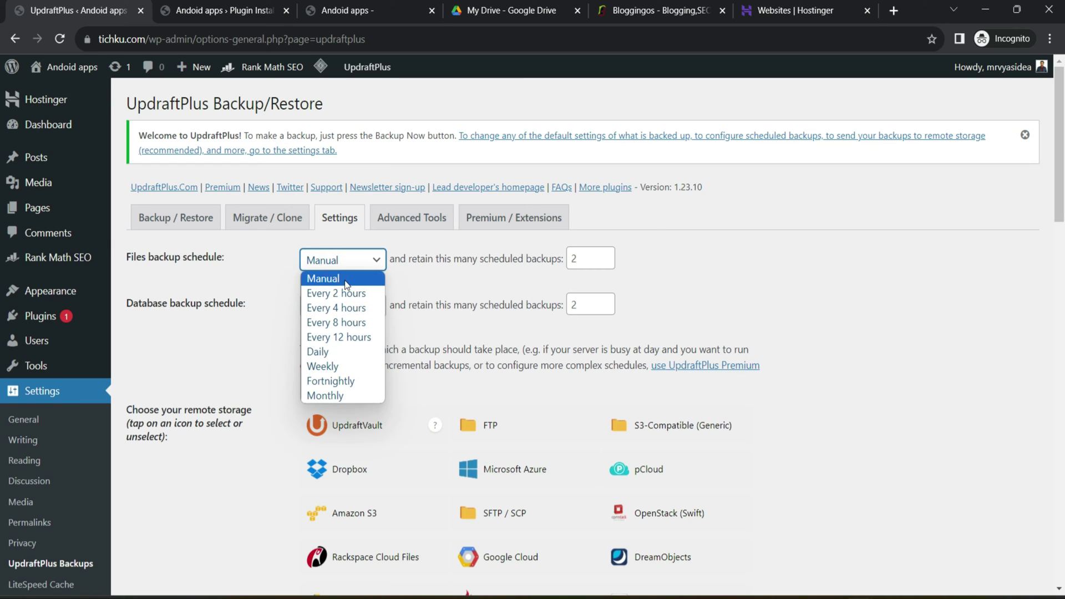
click(347, 294)
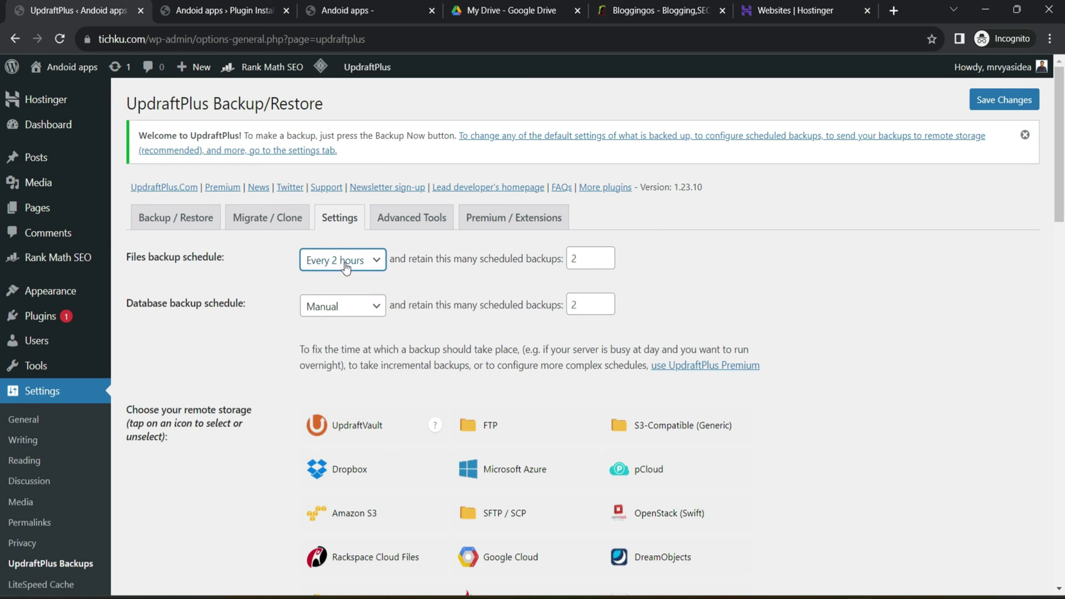
click(346, 265)
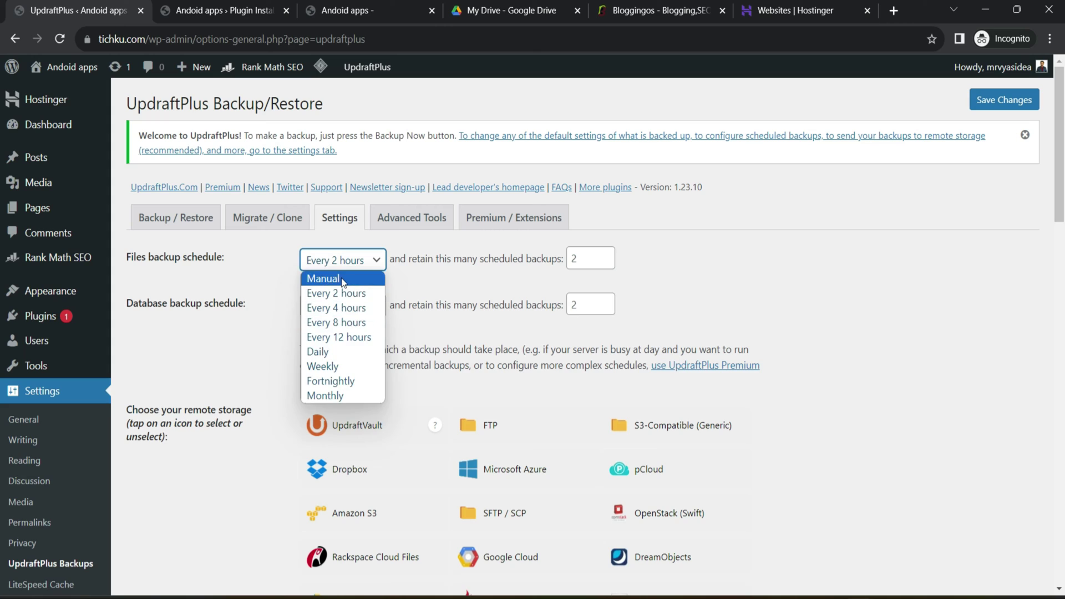
click(342, 279)
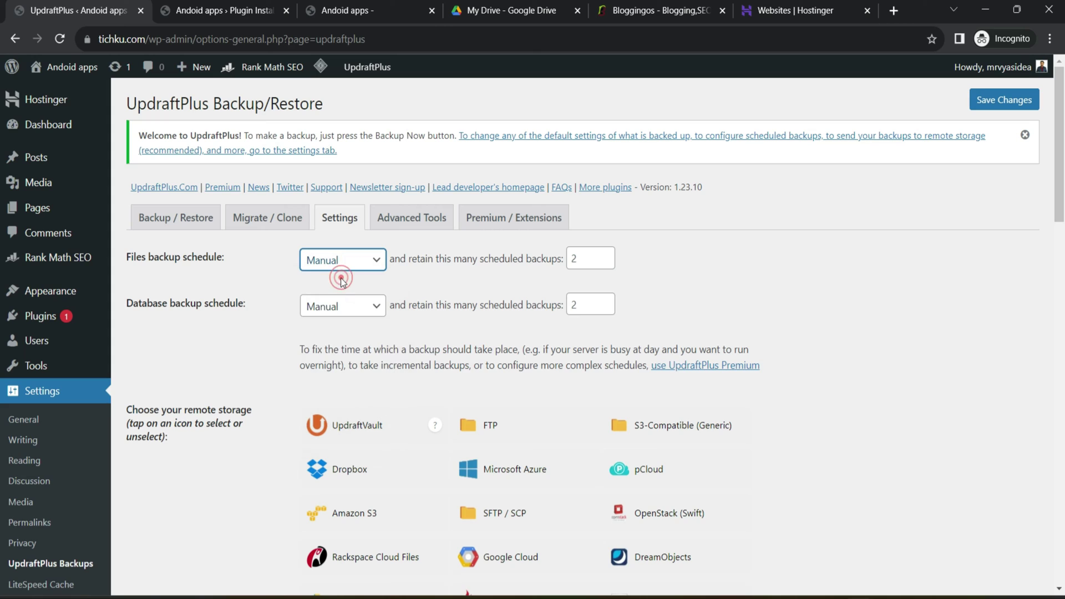
double_click(590, 255)
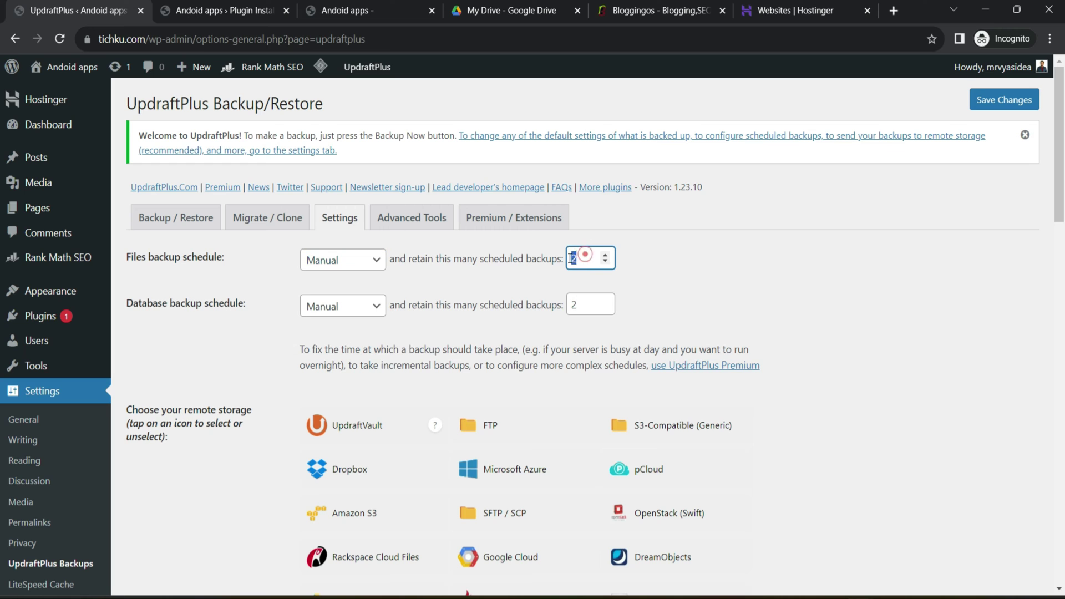
click(161, 221)
scroll(178, 357, down, 4)
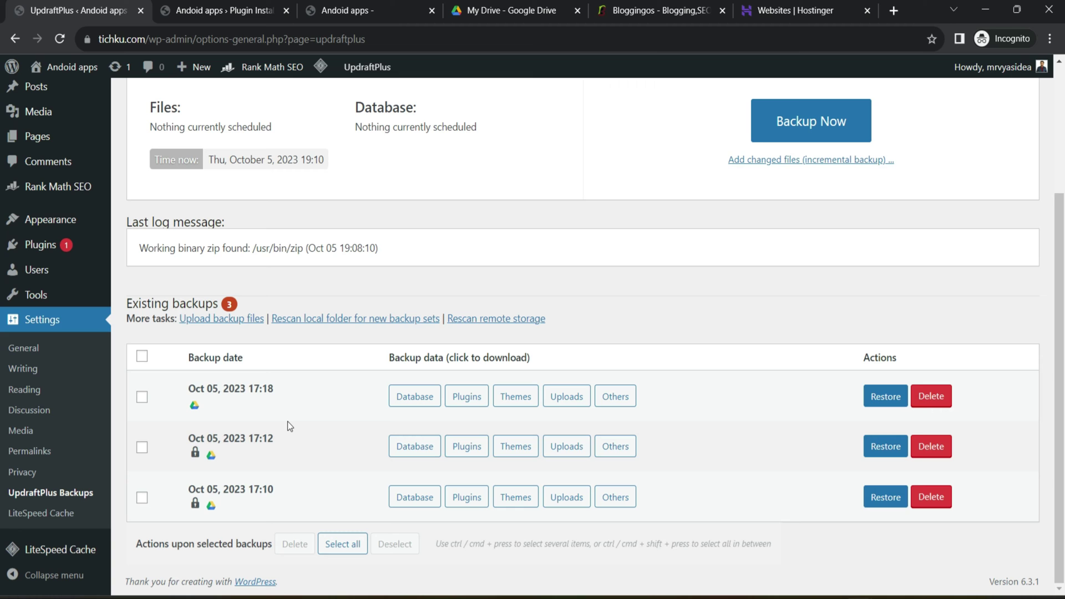
scroll(288, 419, up, 3)
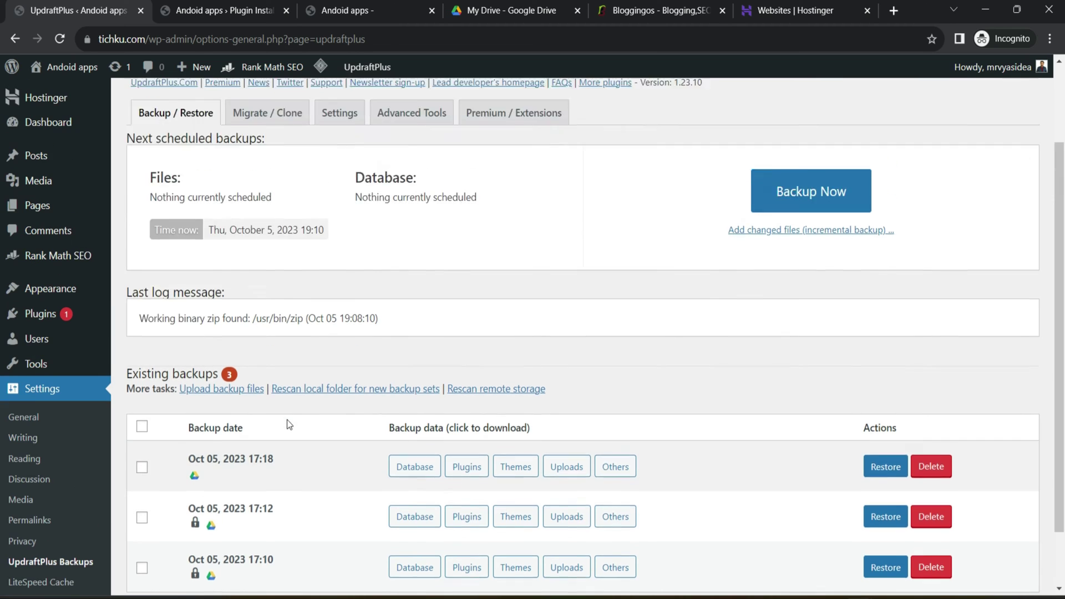
click(326, 227)
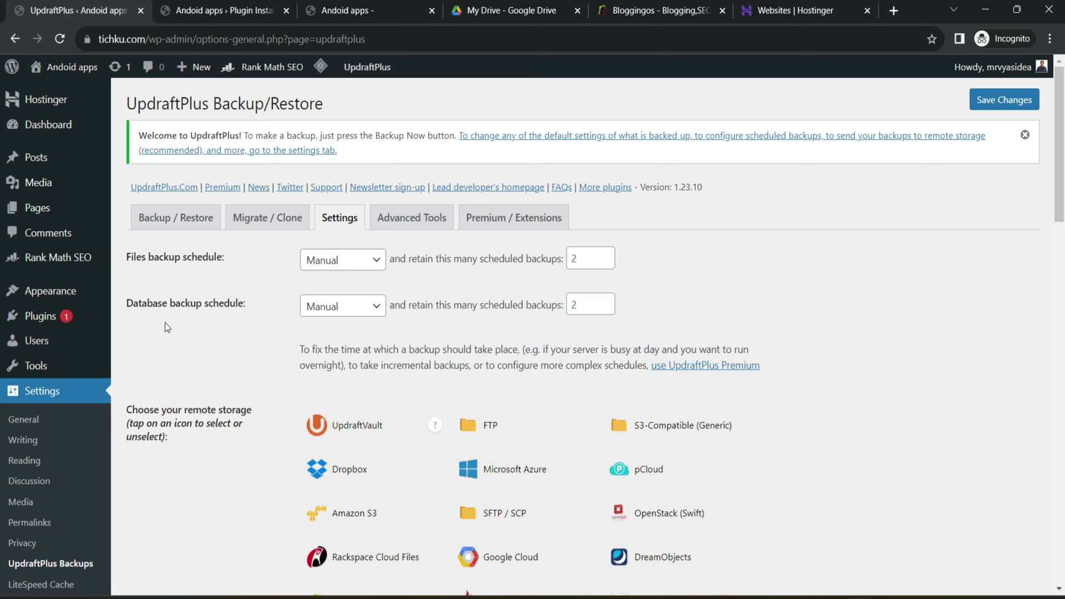
click(148, 223)
scroll(372, 445, down, 2)
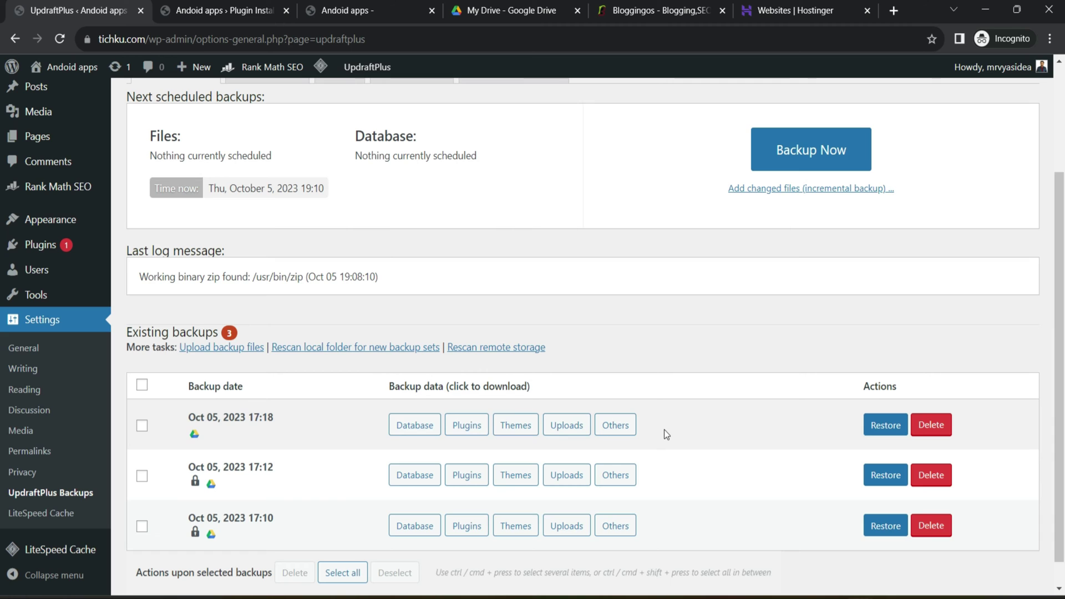
scroll(505, 358, up, 4)
click(339, 221)
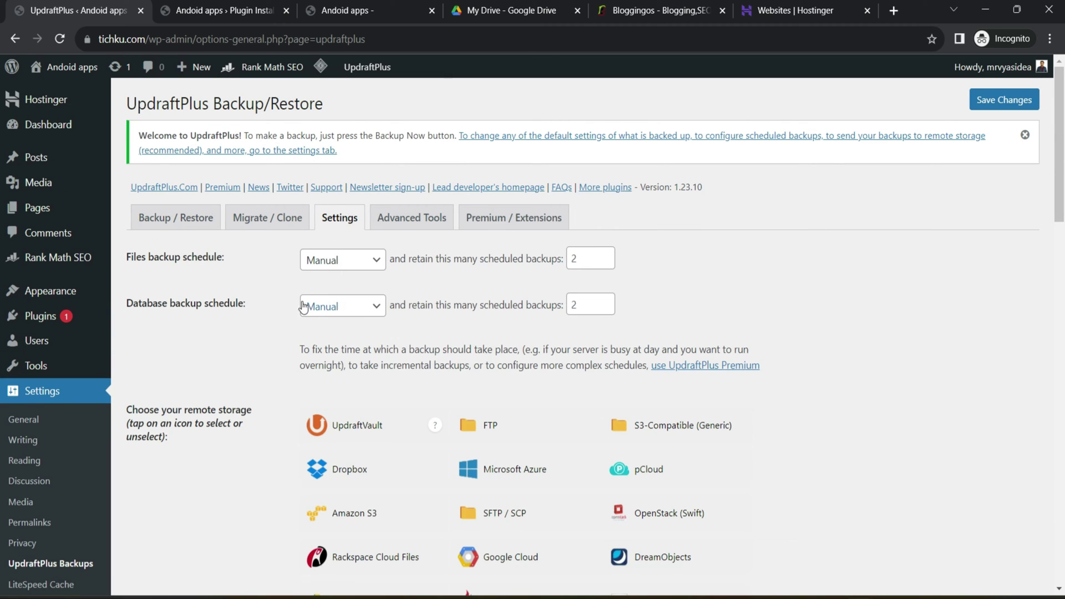
drag(132, 301, 200, 304)
drag(160, 257, 564, 275)
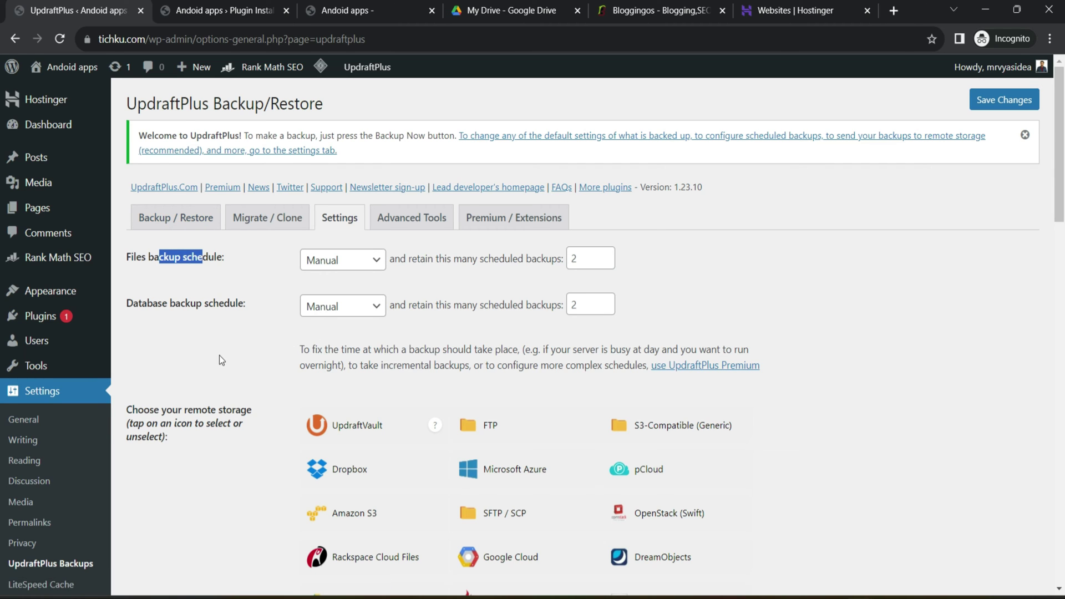
scroll(219, 358, down, 4)
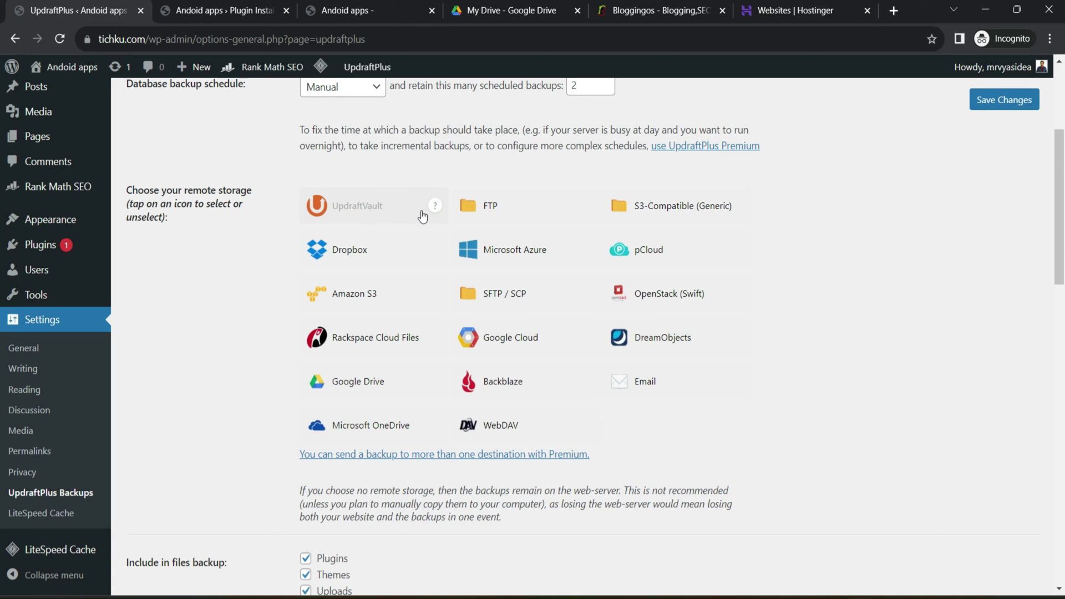
Choose Google Drive as UpdraftPlus remote storage and begin the Google sign-in
mouse_move(435, 214)
click(342, 383)
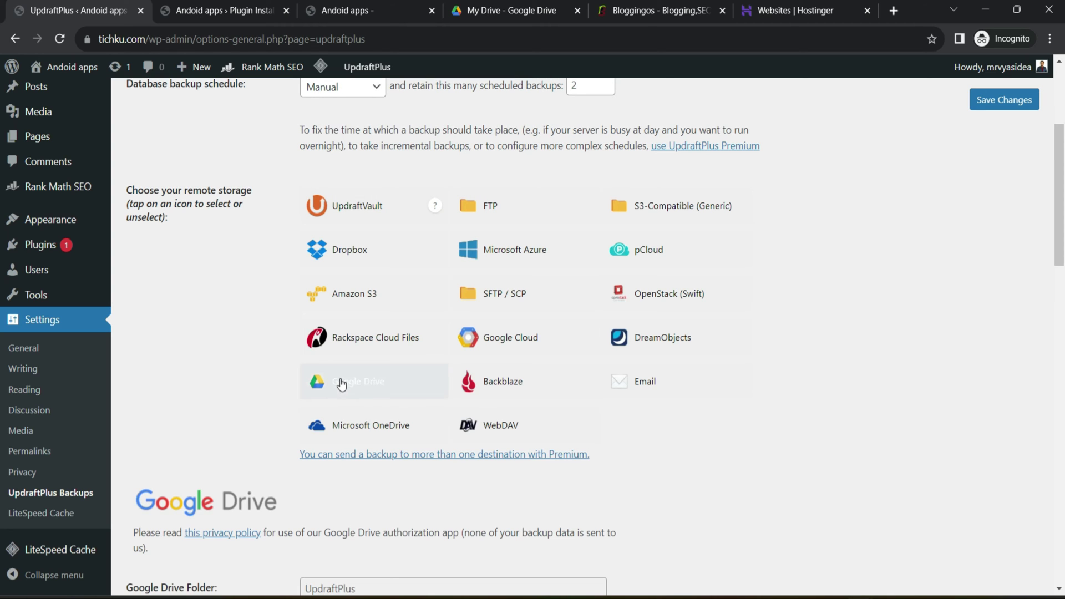
scroll(341, 381, down, 3)
scroll(339, 381, down, 3)
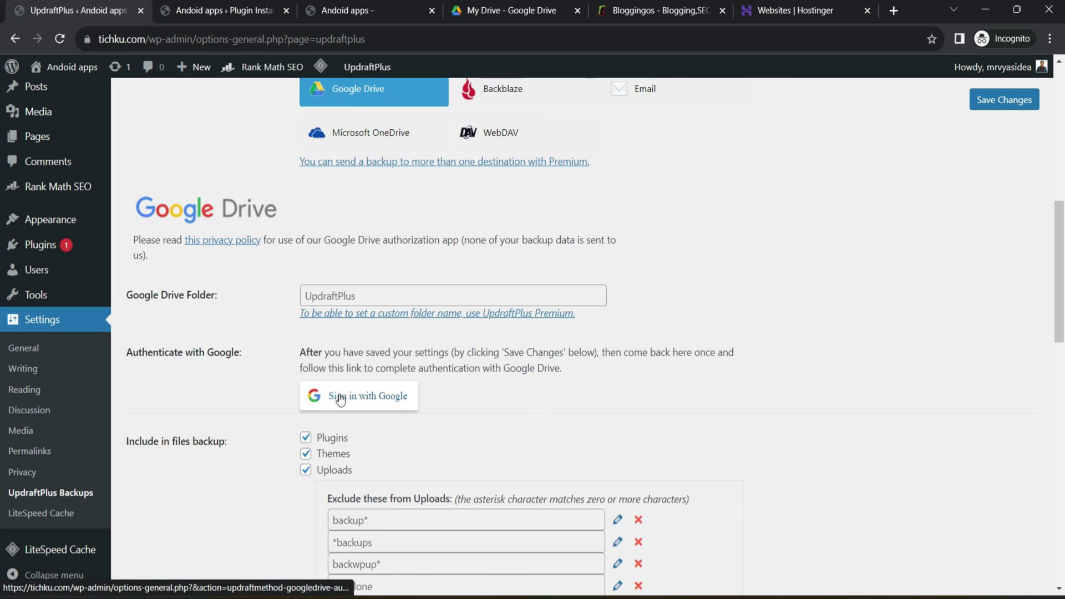
click(340, 399)
Leave the settings page, pick the Google account, and allow UpdraftPlus Google Drive access
click(593, 127)
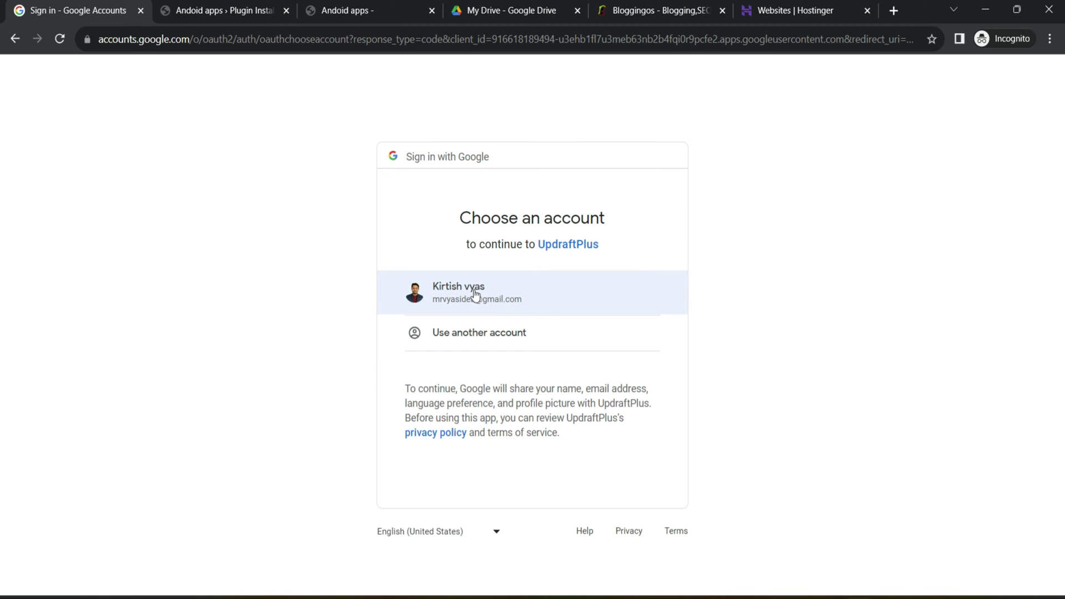
click(474, 289)
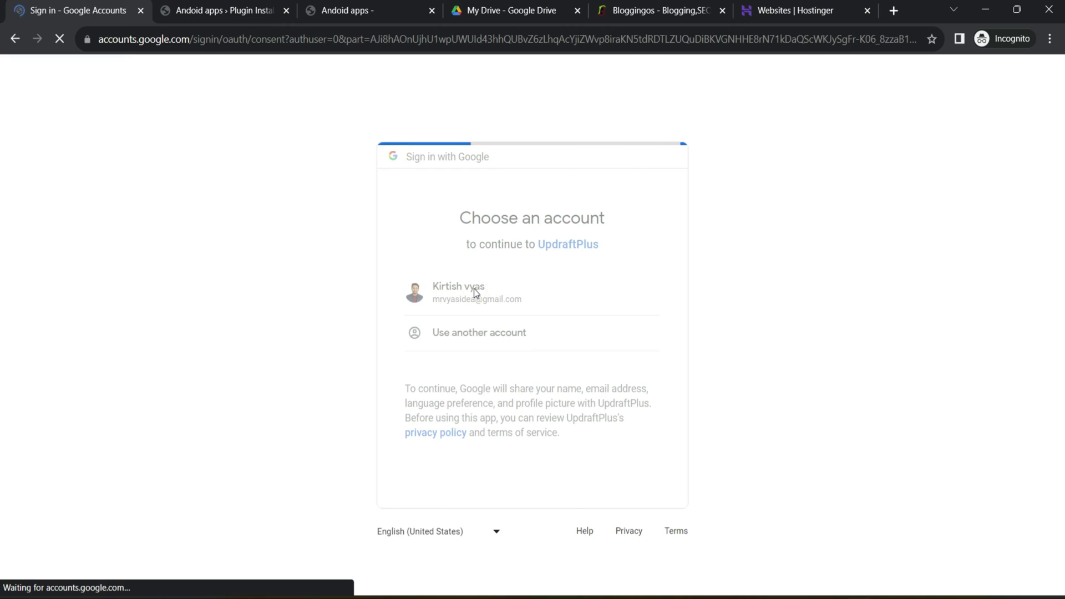
click(571, 518)
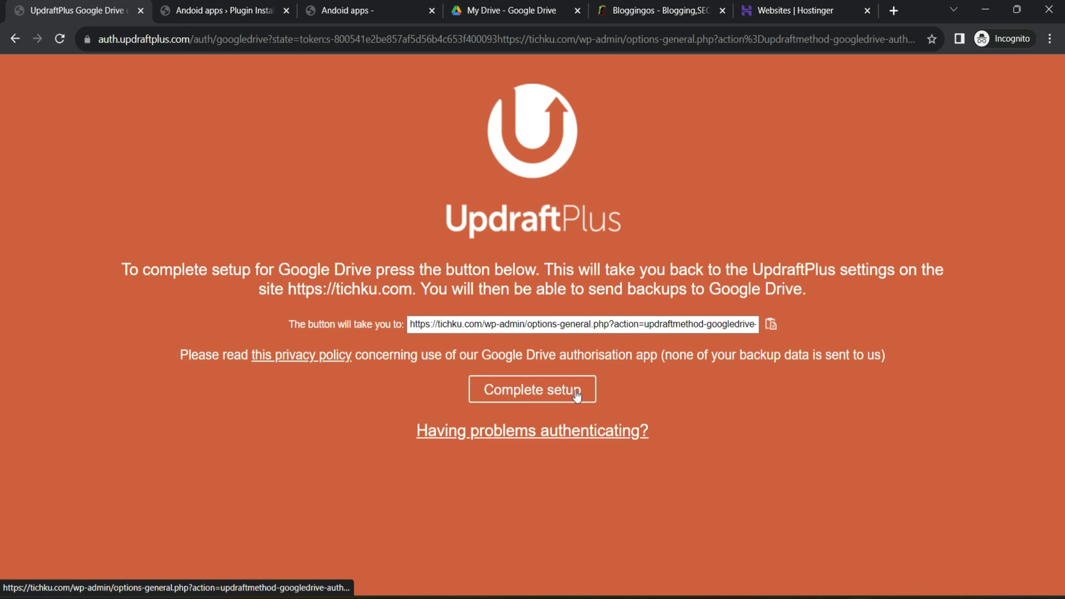
click(489, 391)
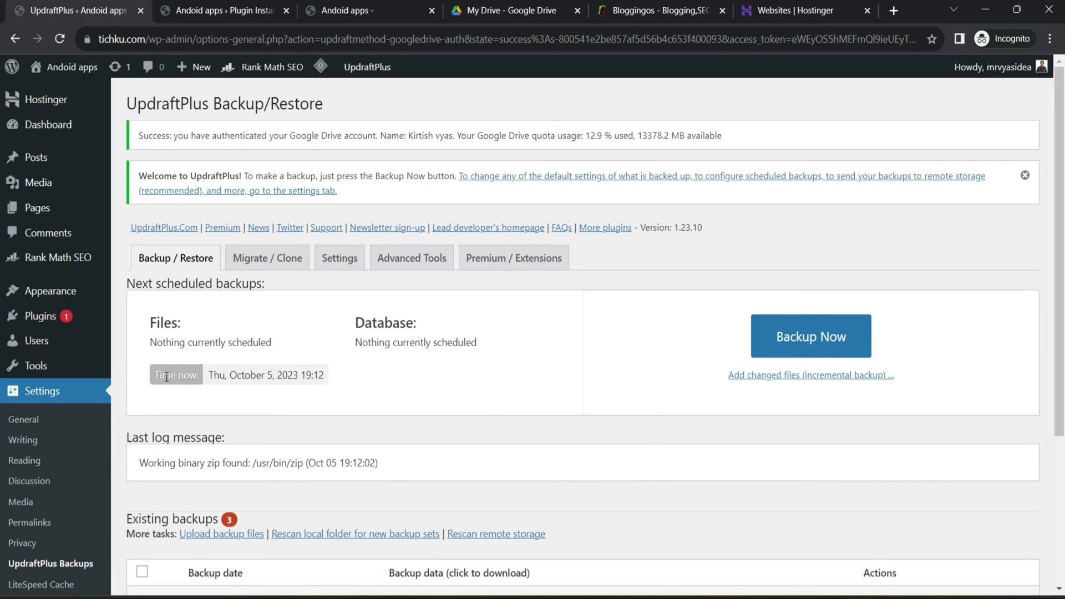
Check the Google Drive authenticated confirmation in Settings and save the UpdraftPlus changes
click(339, 259)
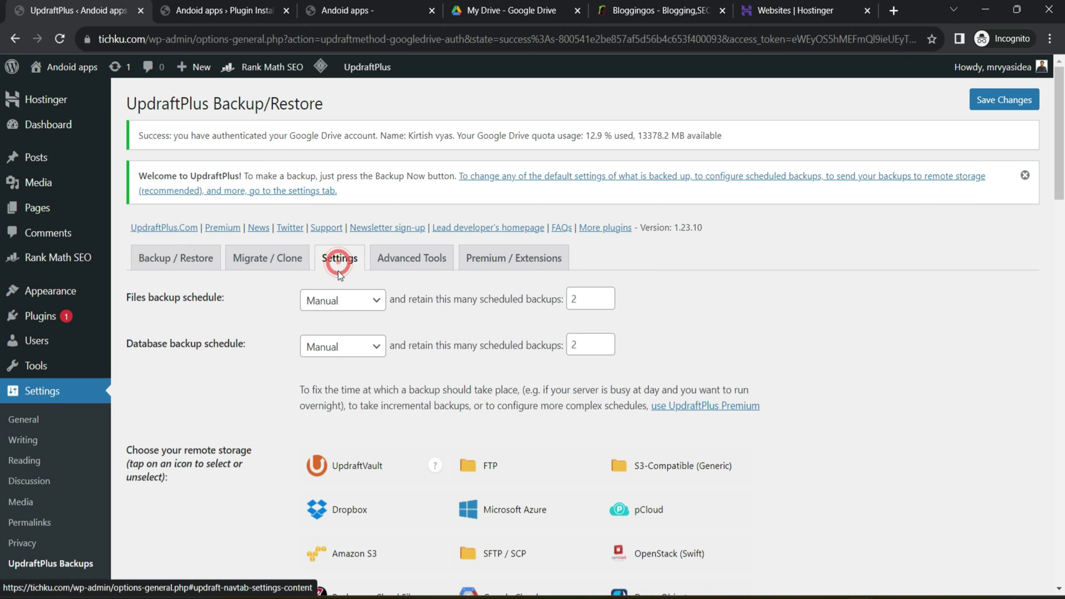
scroll(338, 270, down, 15)
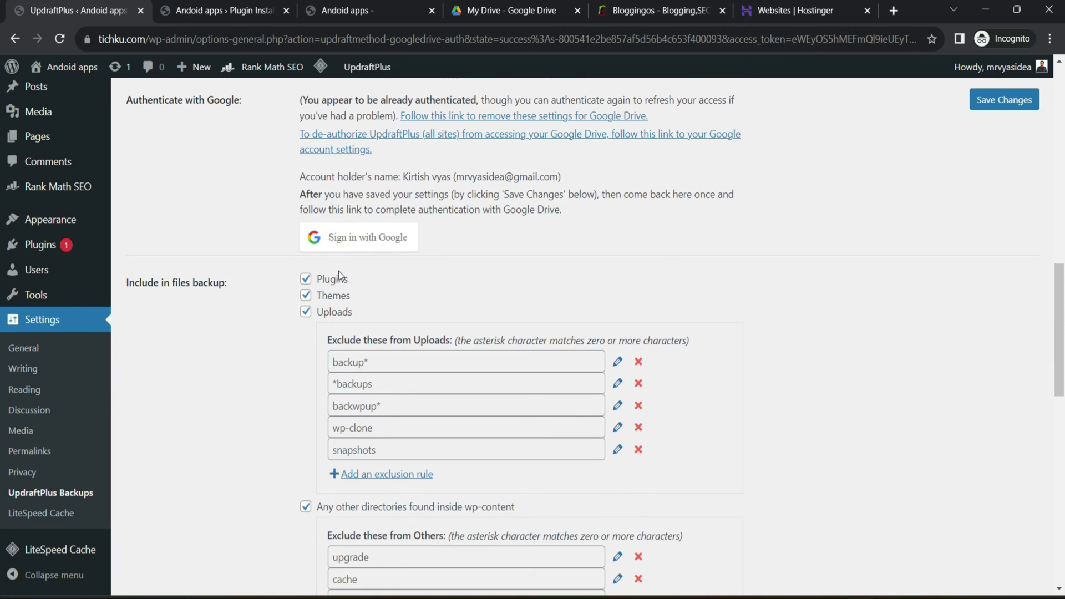
scroll(339, 270, up, 3)
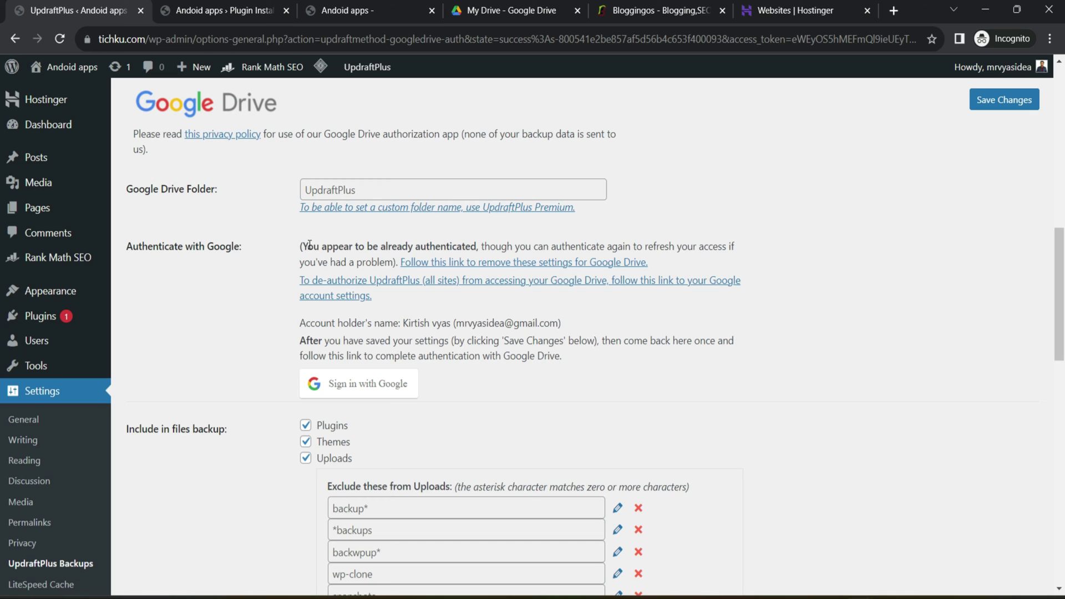
drag(309, 244, 453, 243)
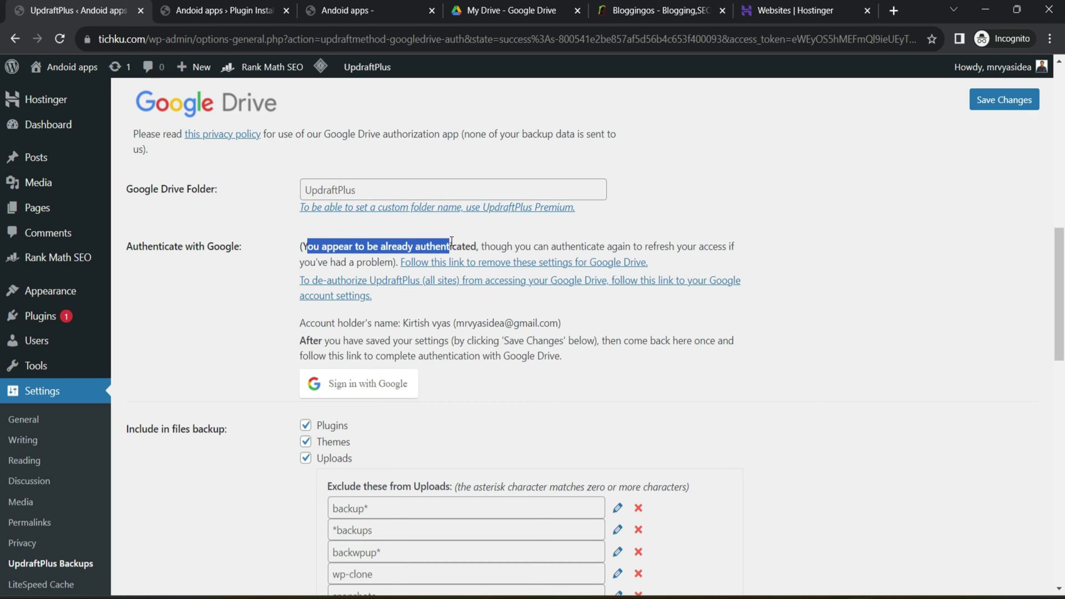
scroll(451, 241, down, 4)
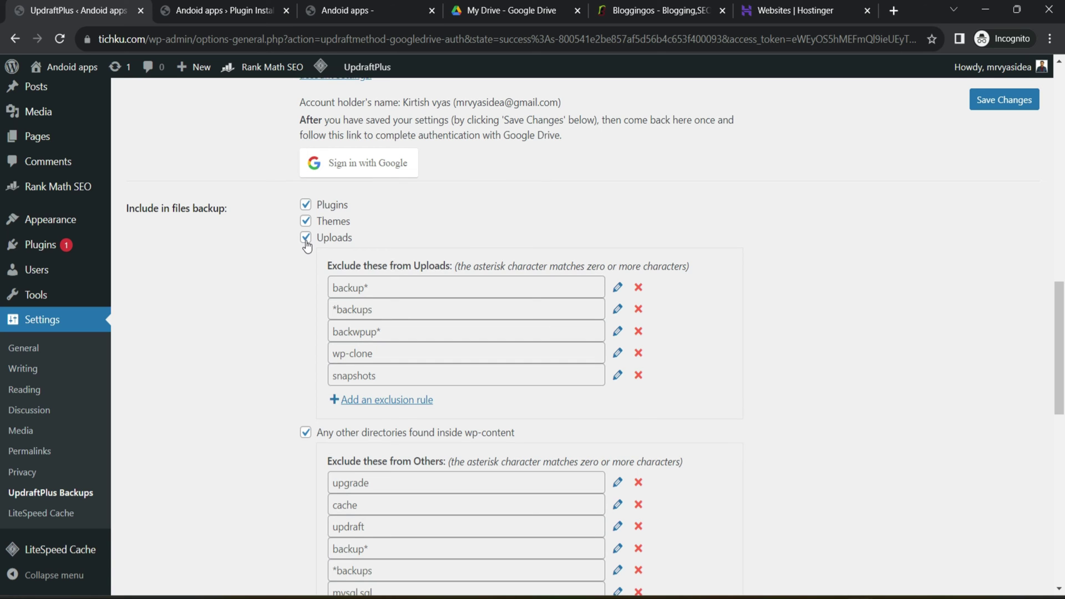
scroll(308, 255, down, 4)
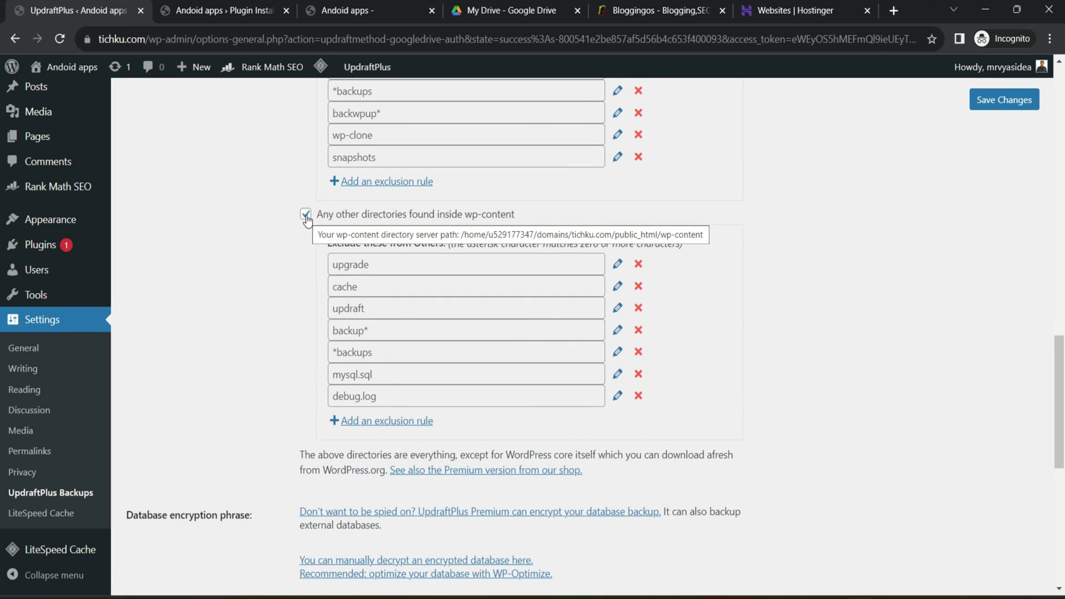
scroll(308, 222, down, 5)
scroll(307, 220, down, 3)
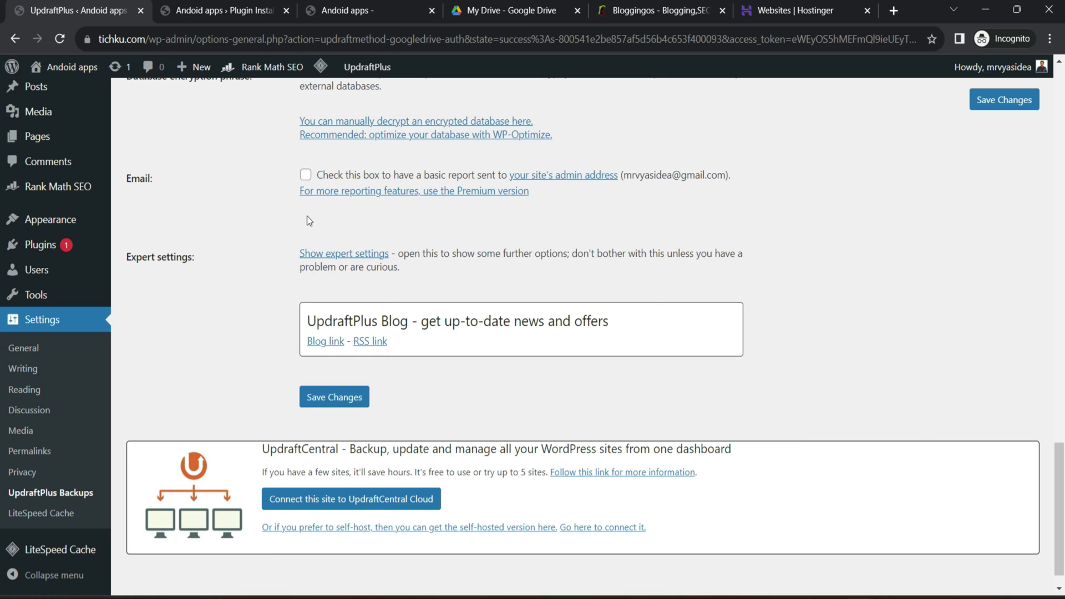
click(332, 395)
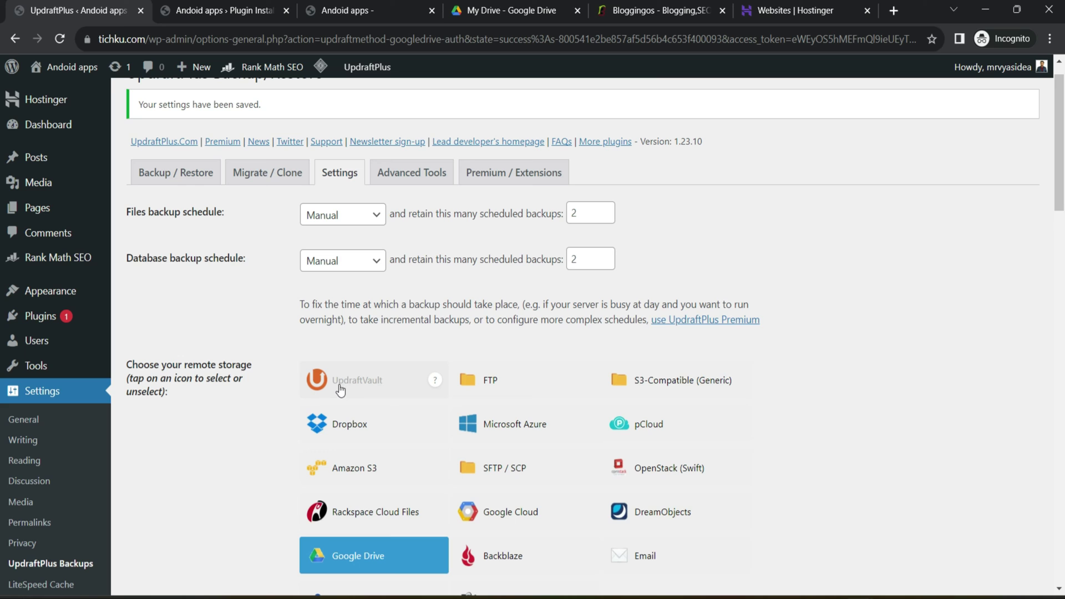
Run a new backup, deletable only manually, and let it upload to Google Drive
click(166, 183)
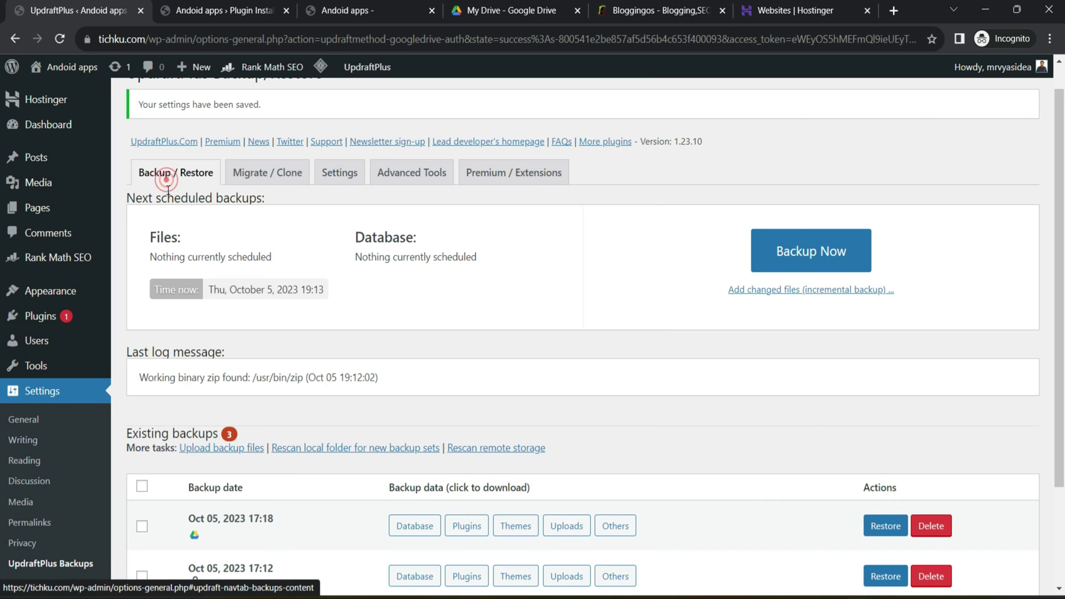
click(814, 245)
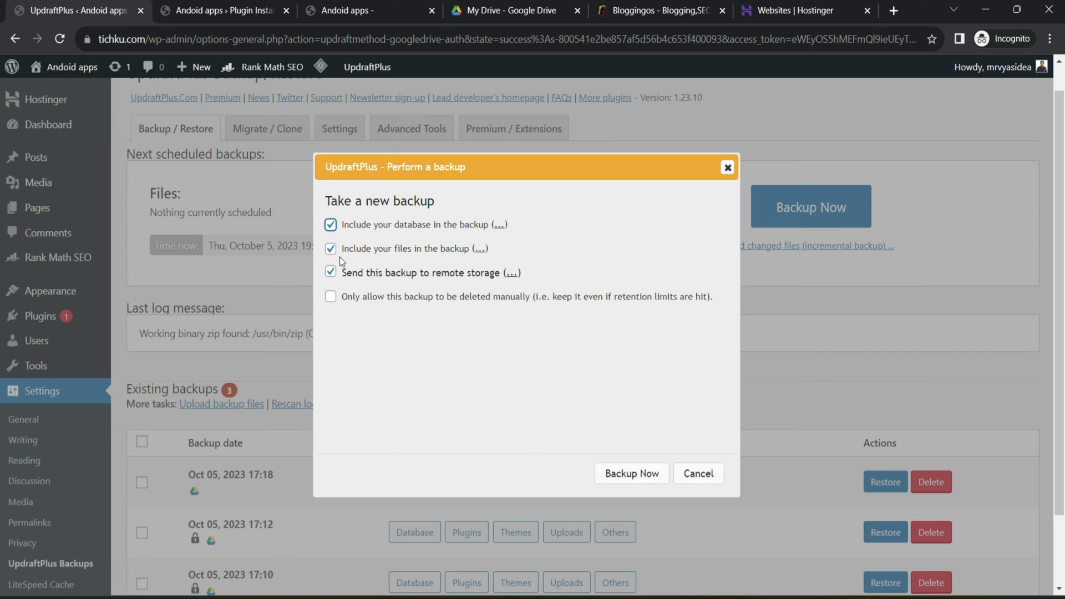
click(331, 298)
right_click(653, 304)
click(613, 476)
click(613, 476)
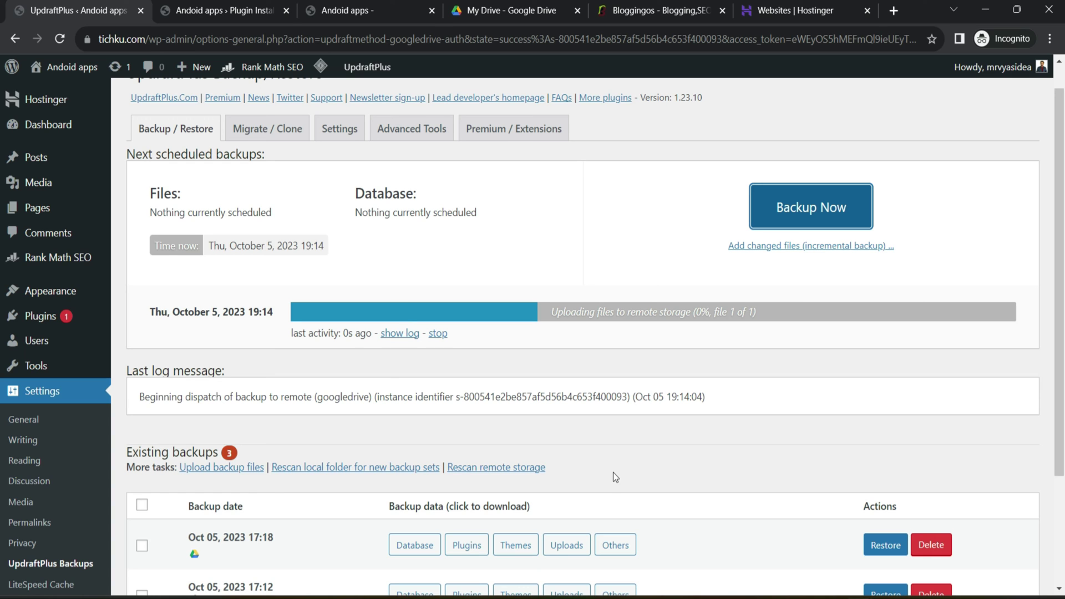
scroll(615, 453, down, 3)
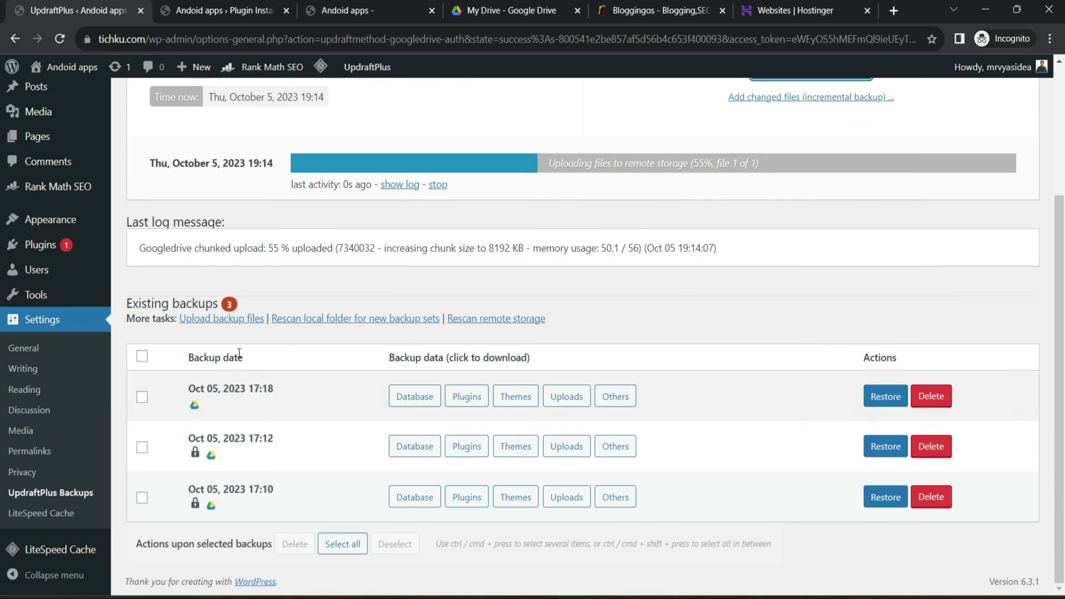
scroll(208, 412, up, 3)
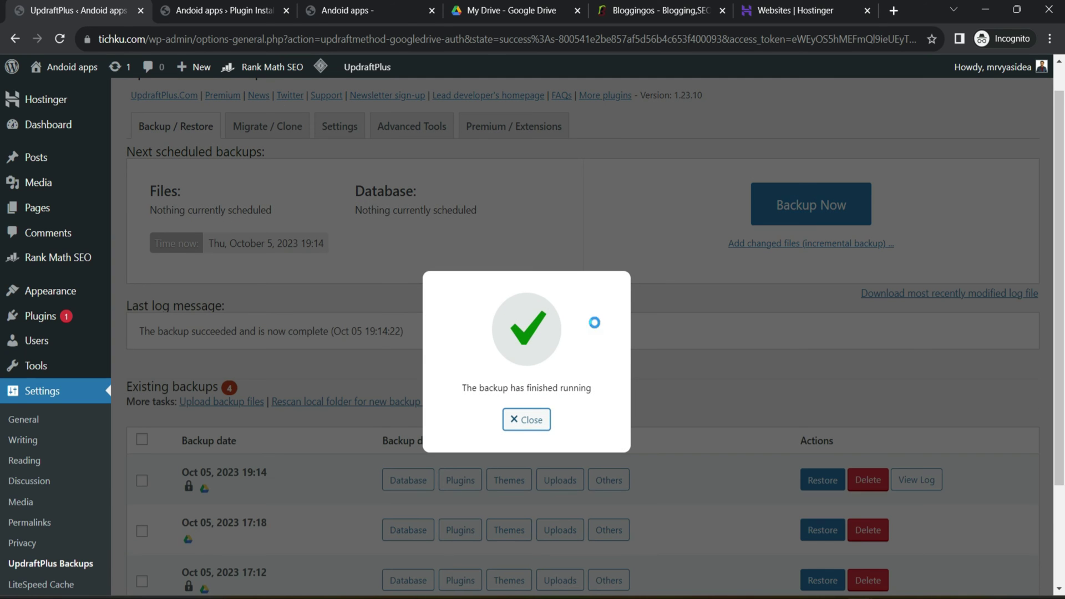
Dismiss the backup-finished message and open the UpdraftPlus folder in Google Drive to see the 19:14 files
click(530, 422)
scroll(468, 467, down, 3)
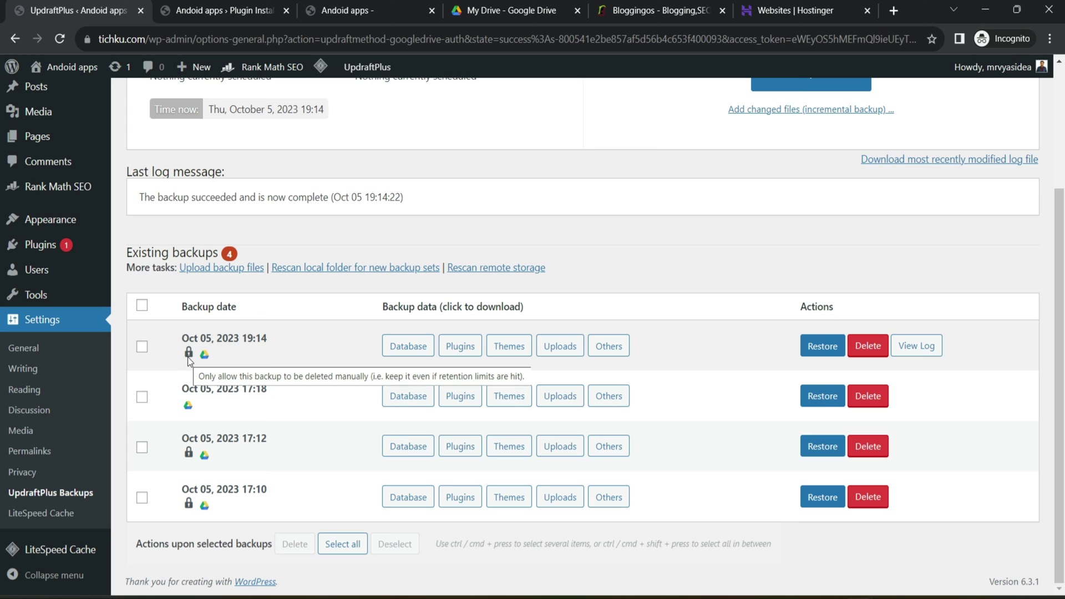
key(ctrl+4)
scroll(294, 474, down, 5)
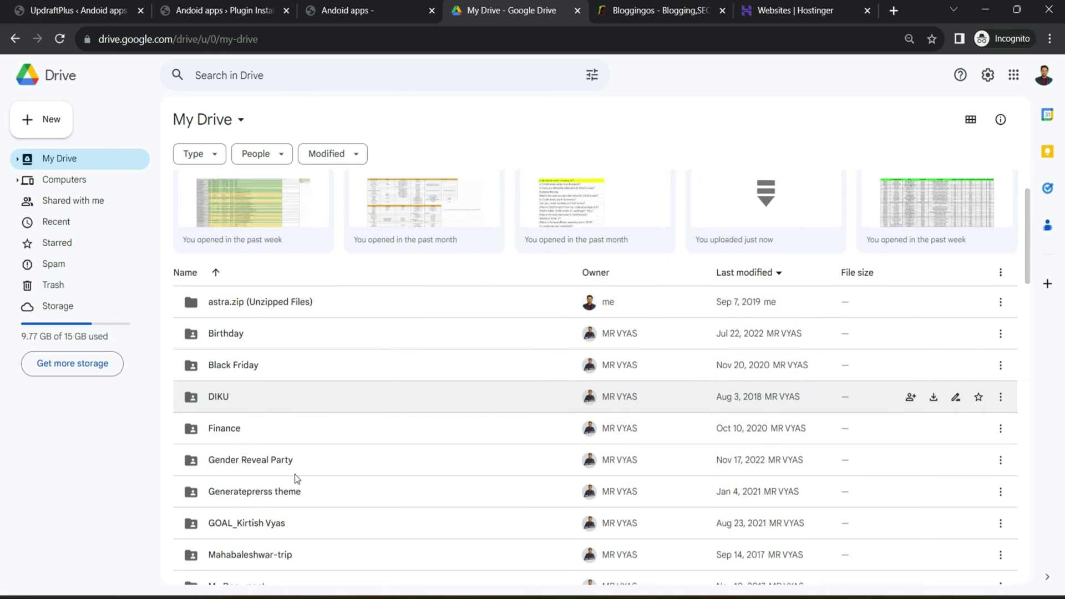
scroll(294, 474, down, 1)
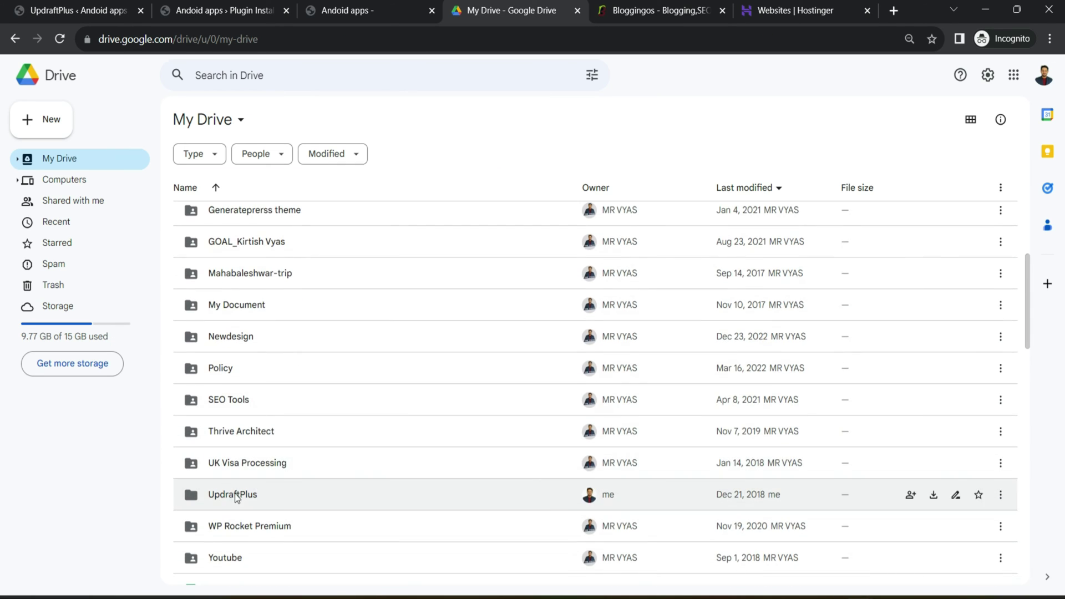
double_click(234, 493)
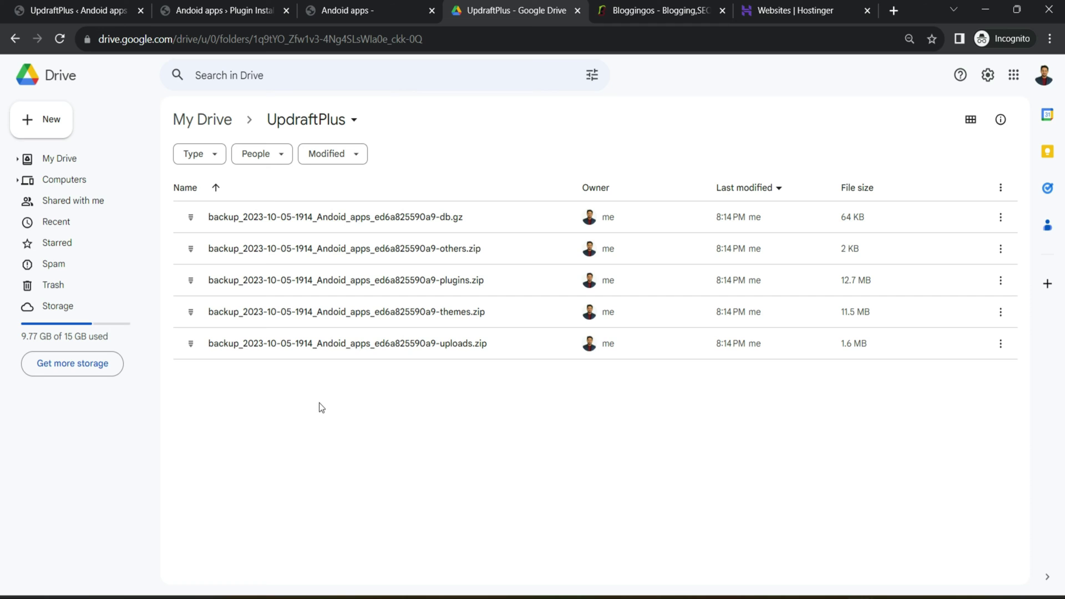
Return to the WordPress UpdraftPlus backups list
click(230, 11)
click(348, 10)
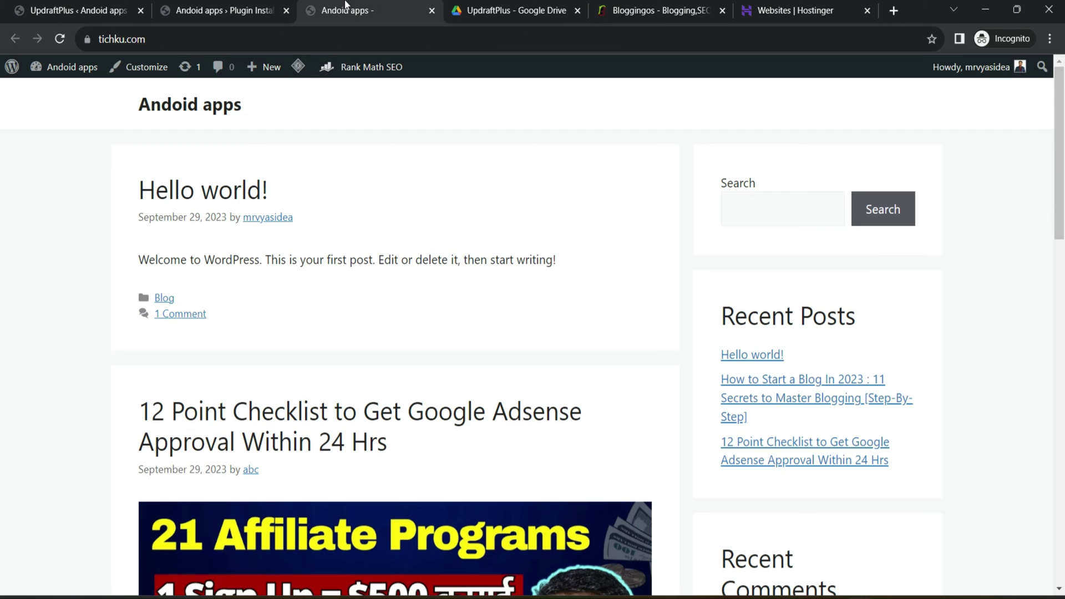
click(72, 10)
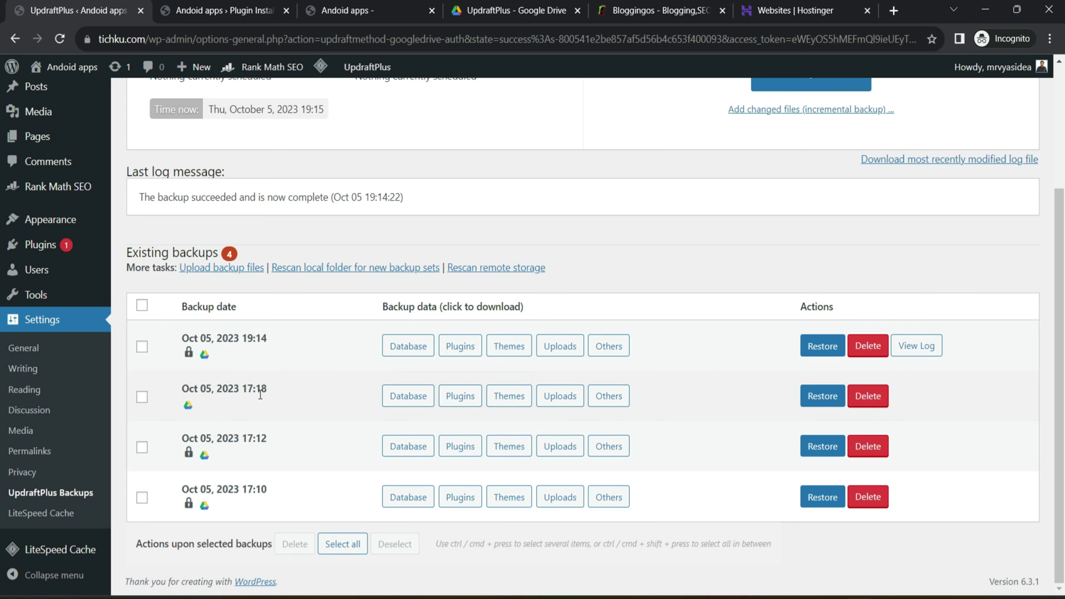
Run a new UpdraftPlus backup including files and database
scroll(260, 395, up, 3)
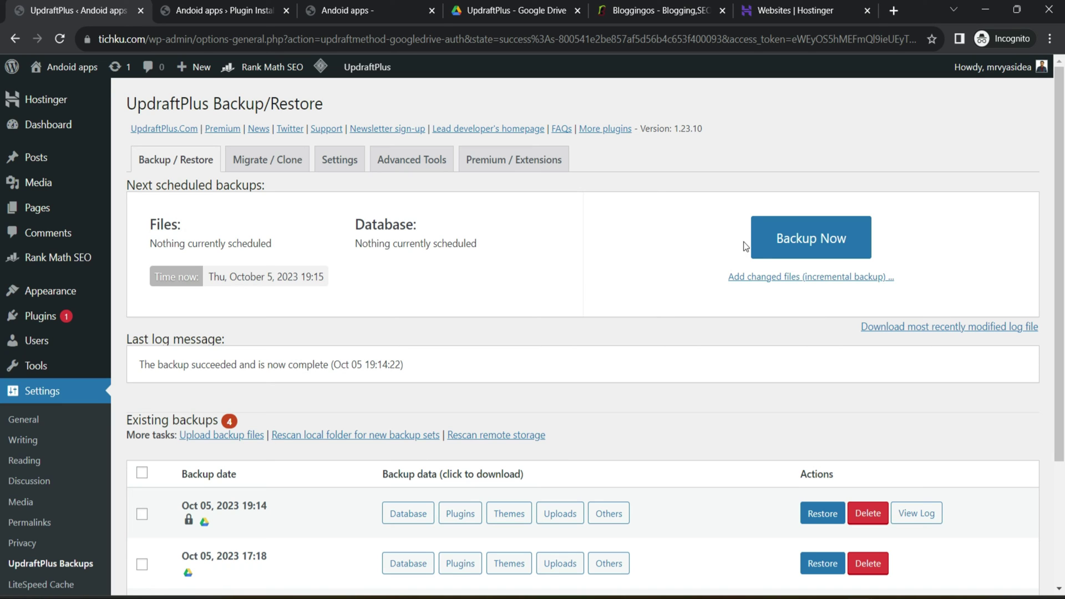
click(774, 239)
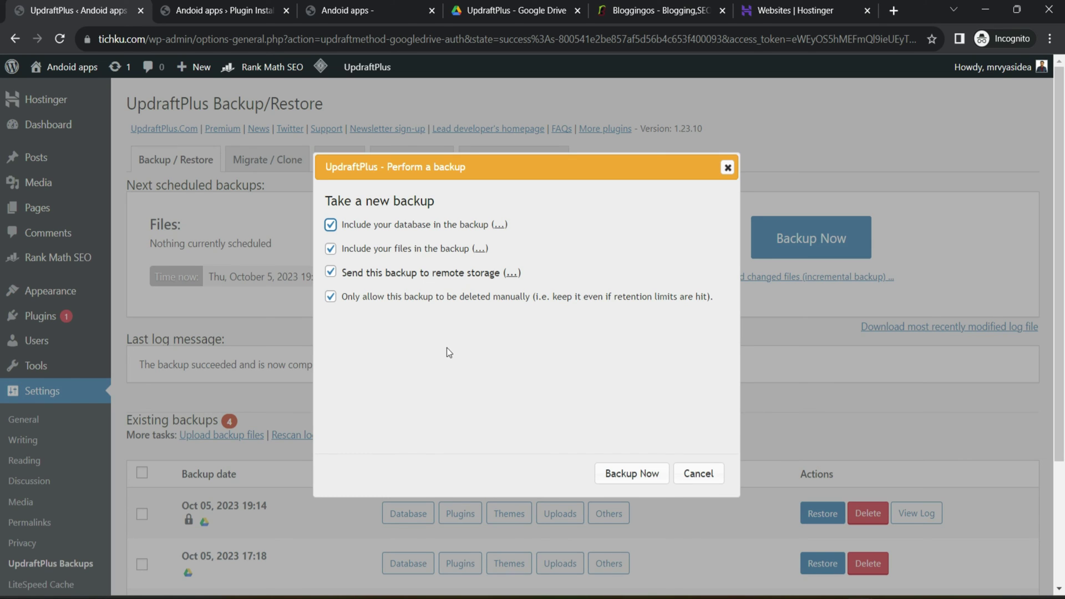
click(624, 472)
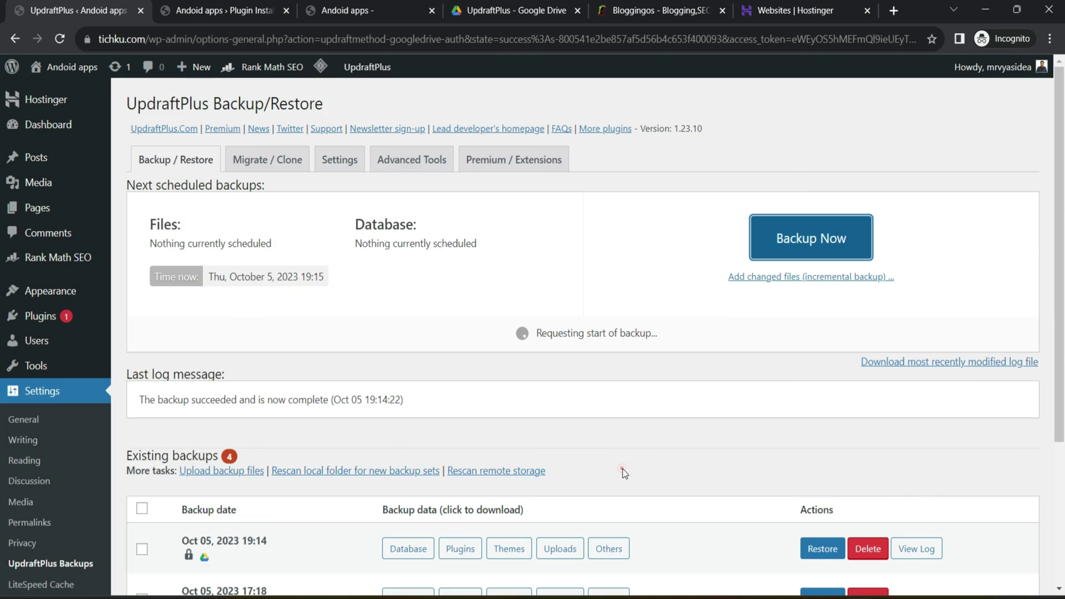
scroll(352, 485, down, 3)
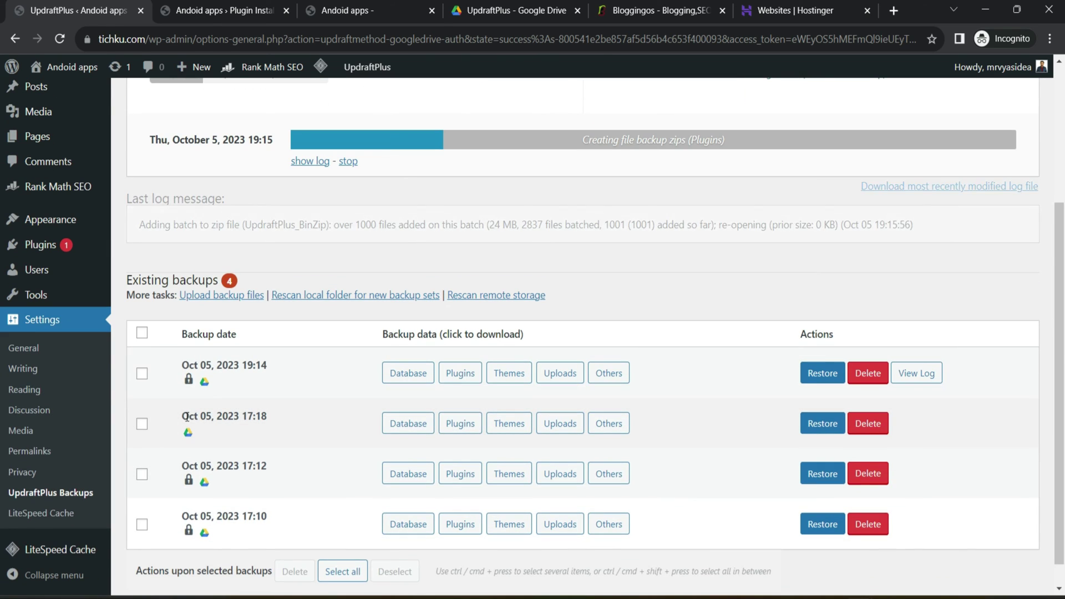
Refresh the Google Drive UpdraftPlus folder until the 19:15 backup files appear
click(499, 10)
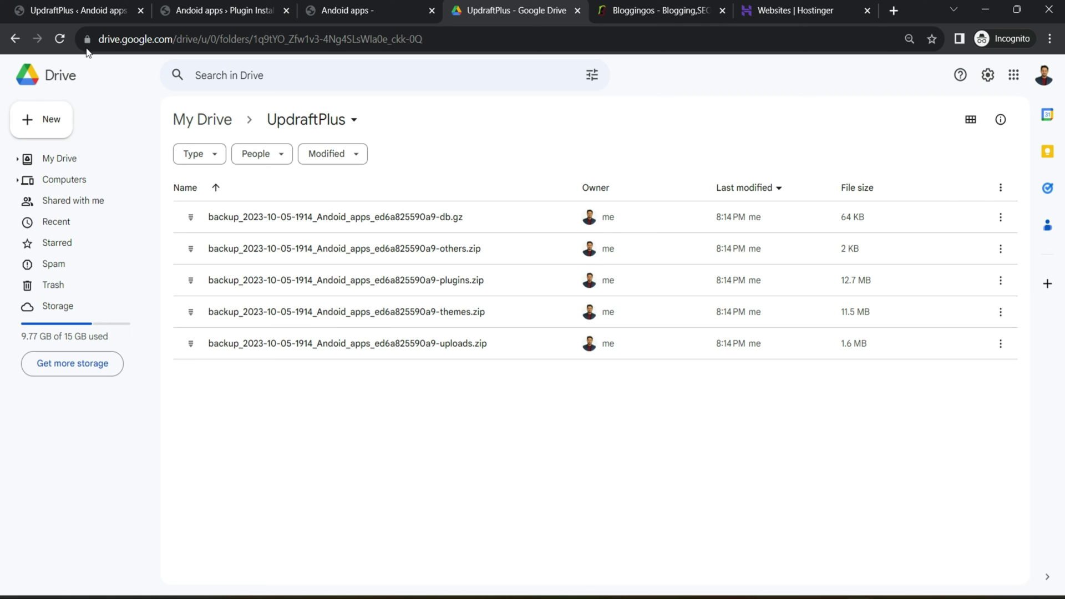
click(61, 39)
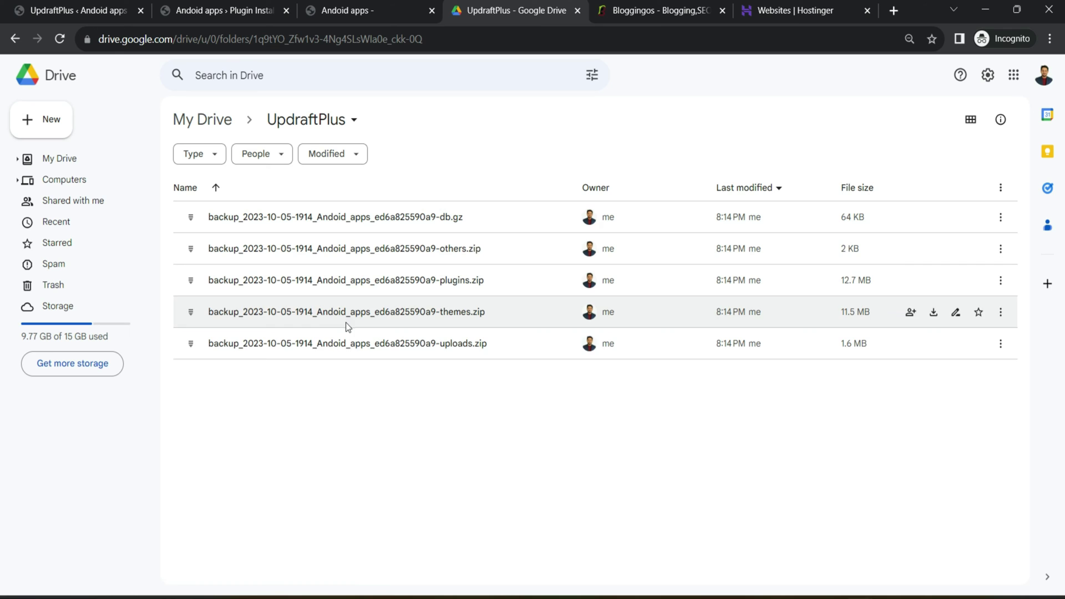
right_click(332, 418)
click(59, 43)
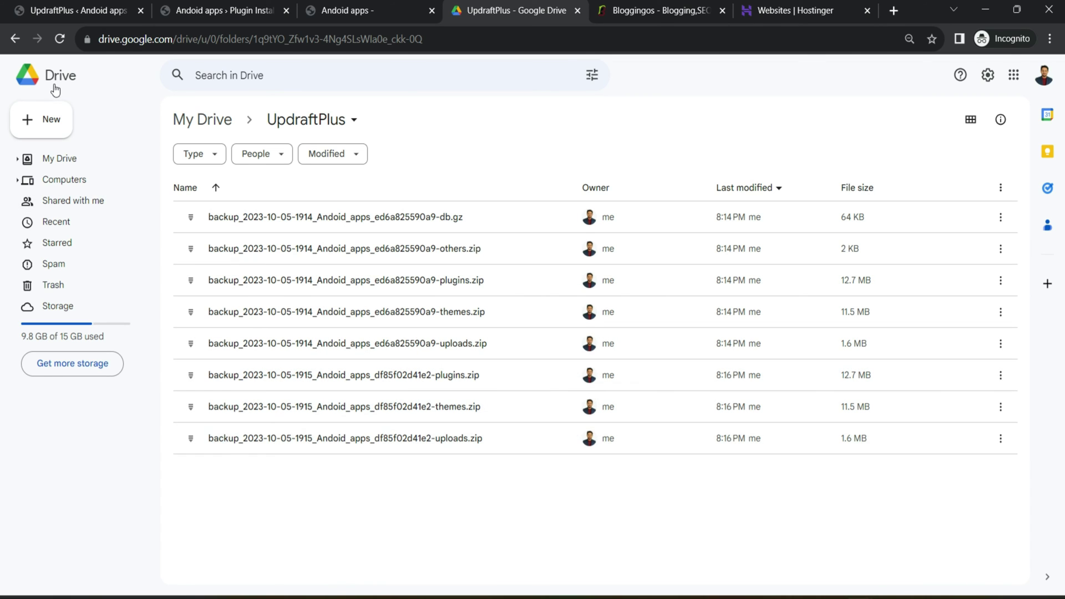
click(63, 38)
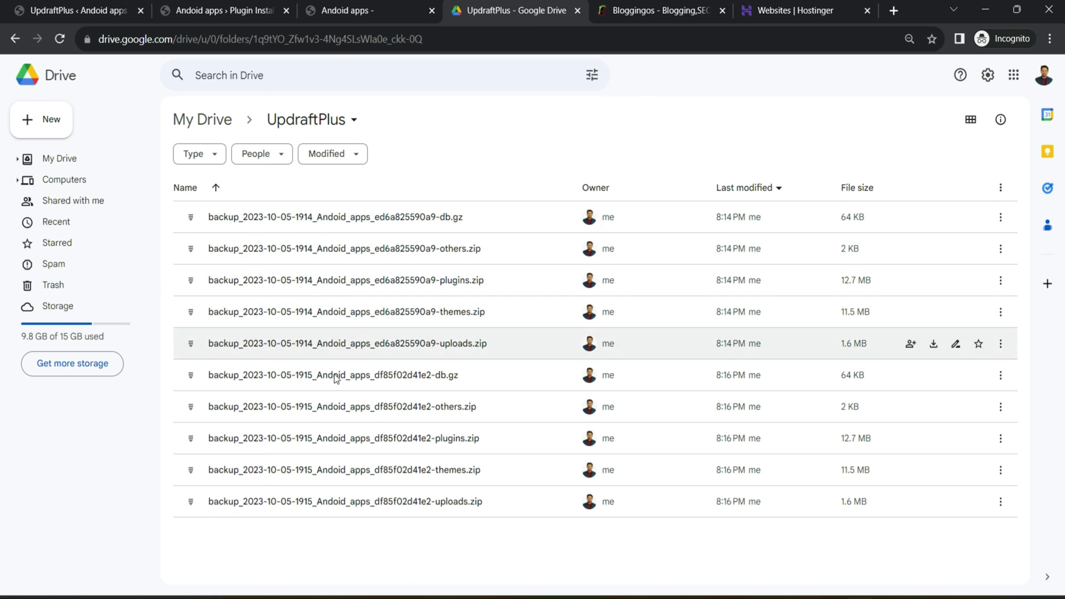
click(327, 225)
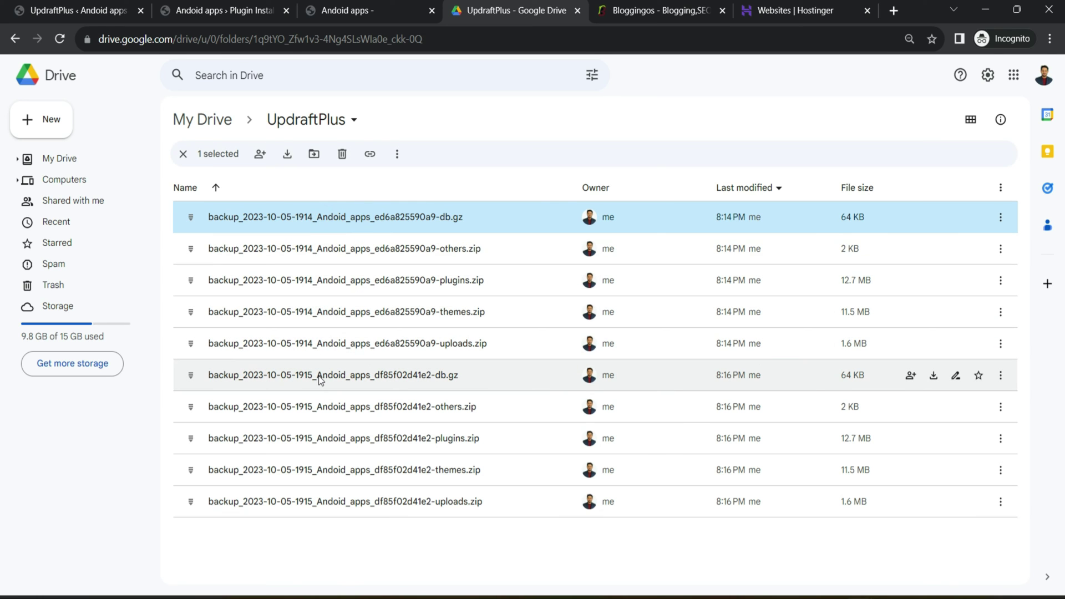
click(218, 8)
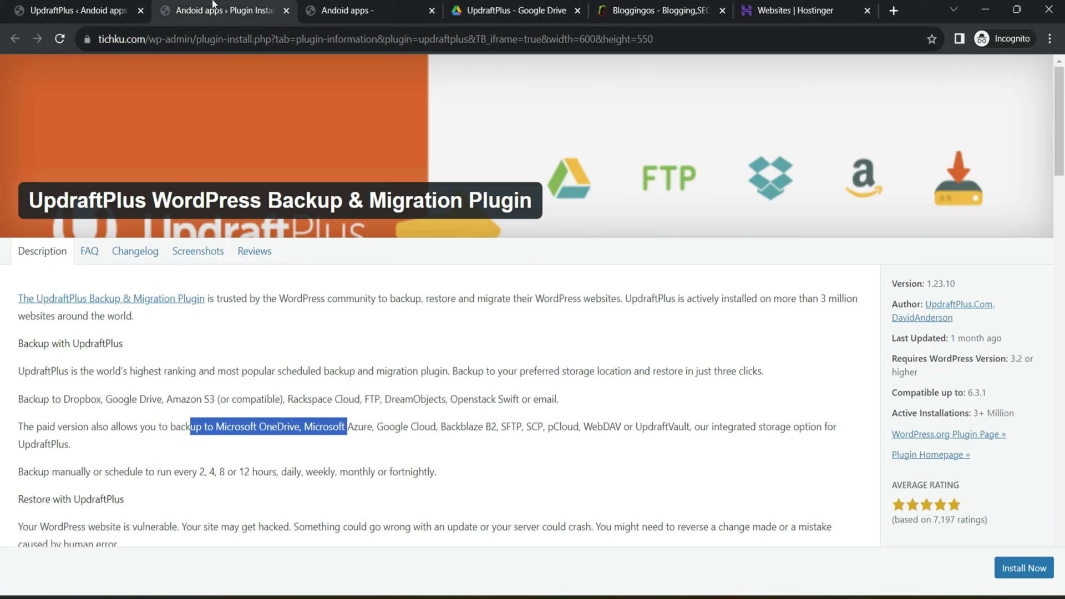
Dismiss the backup-finished notice and return to the UpdraftPlus backups list
click(78, 5)
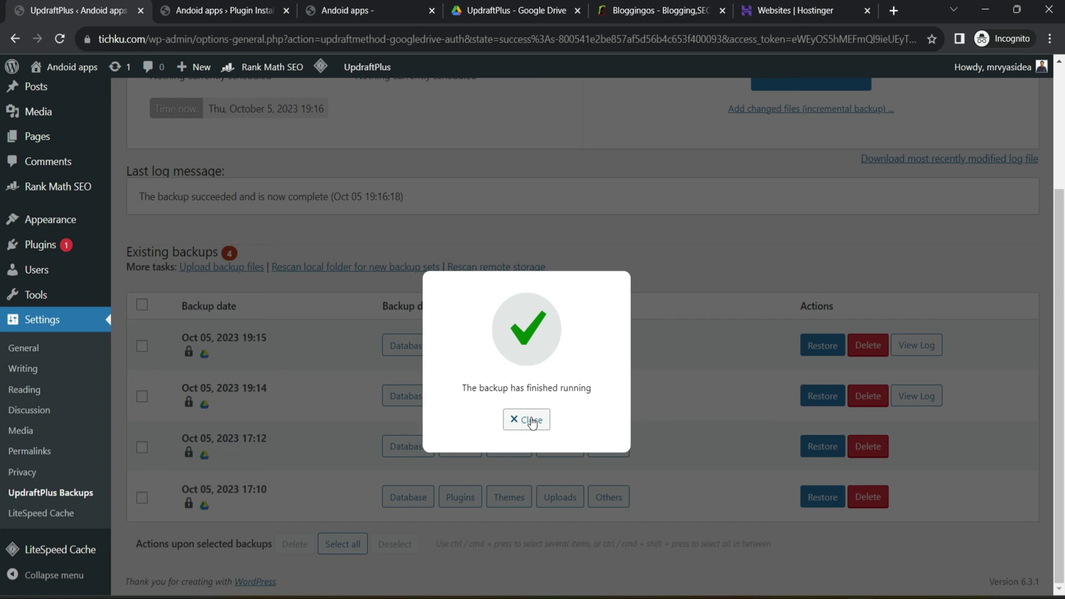
click(531, 421)
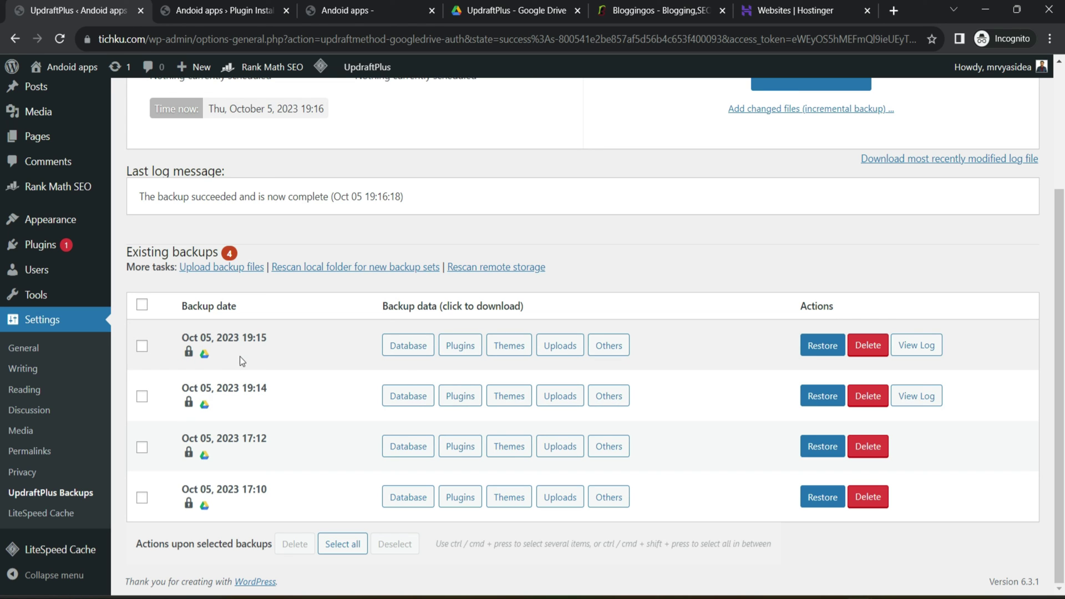
click(236, 6)
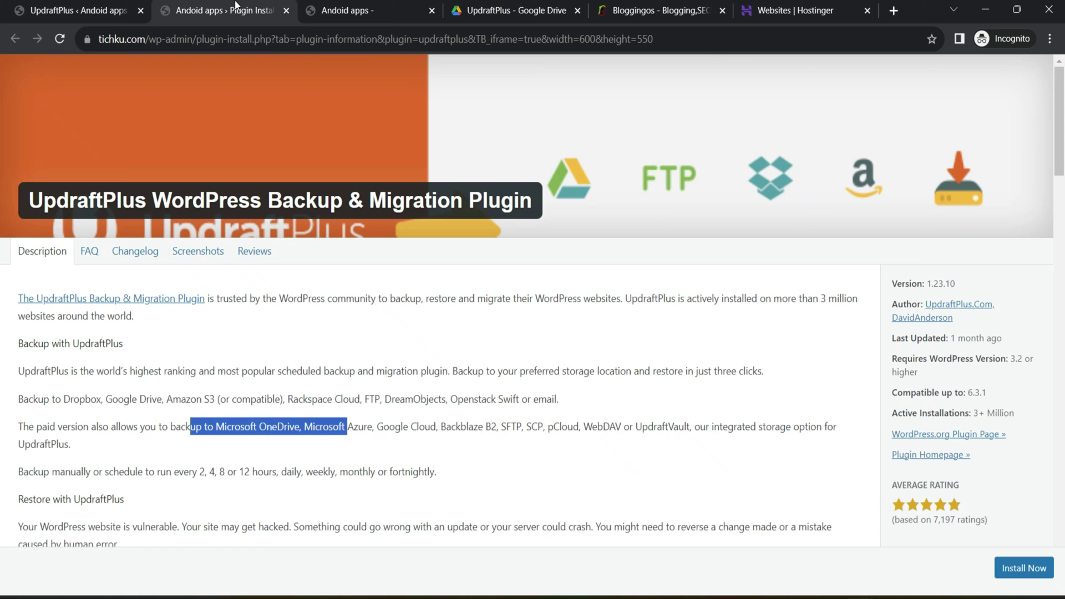
click(344, 6)
click(549, 10)
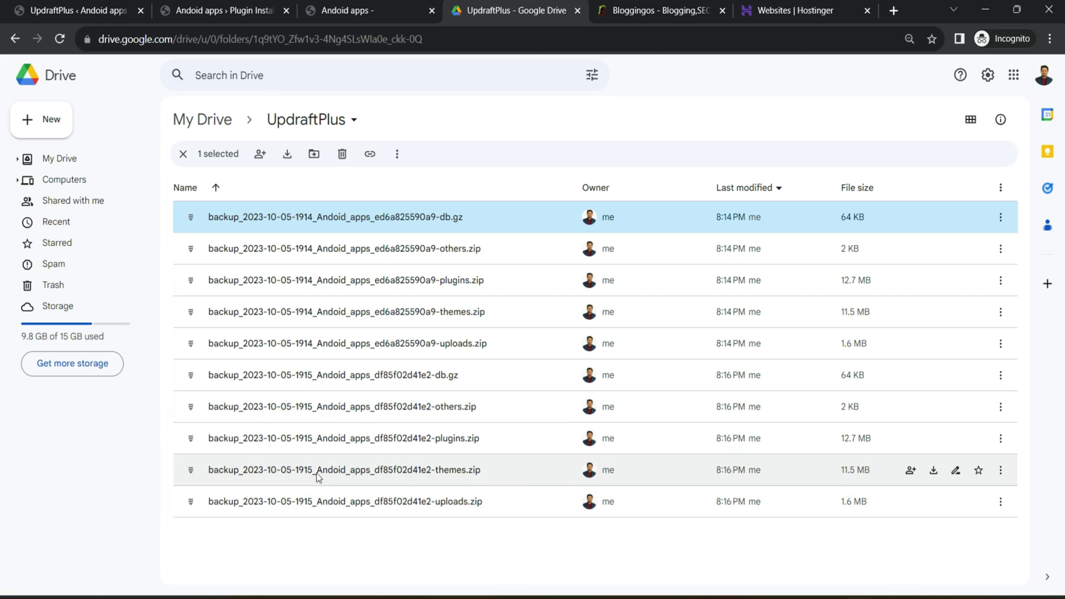
click(74, 7)
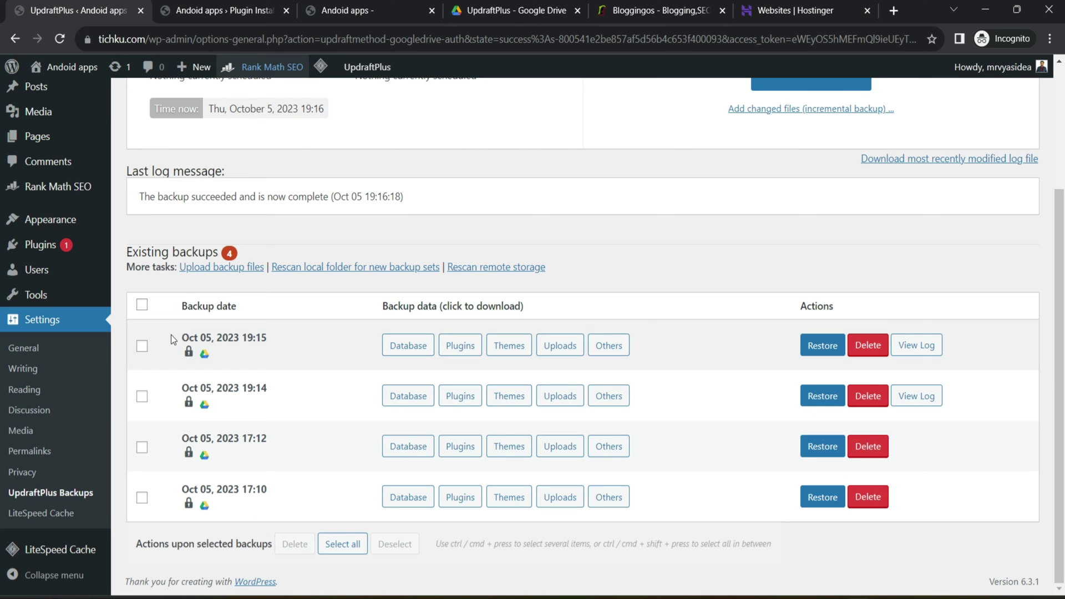
Delete the 19:15 backup set, including its remote copies on Google Drive
click(142, 347)
click(854, 346)
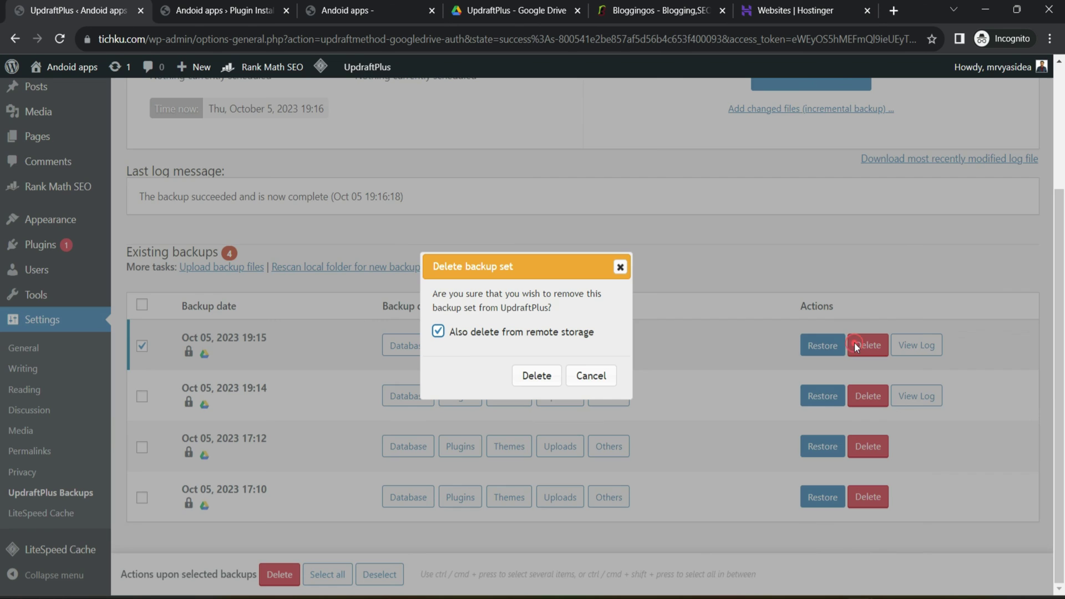
click(536, 376)
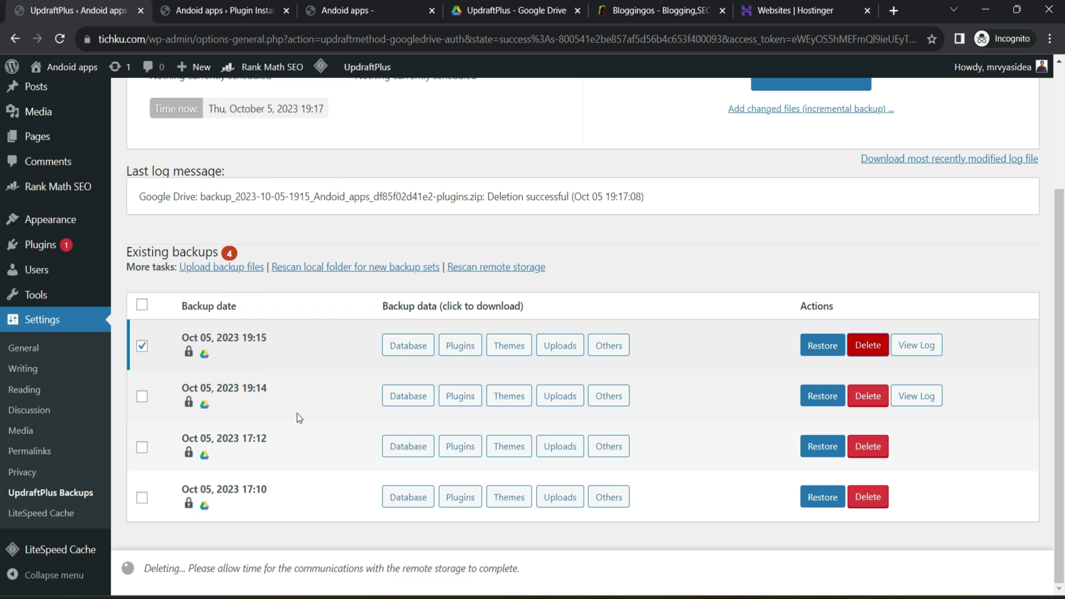
click(488, 6)
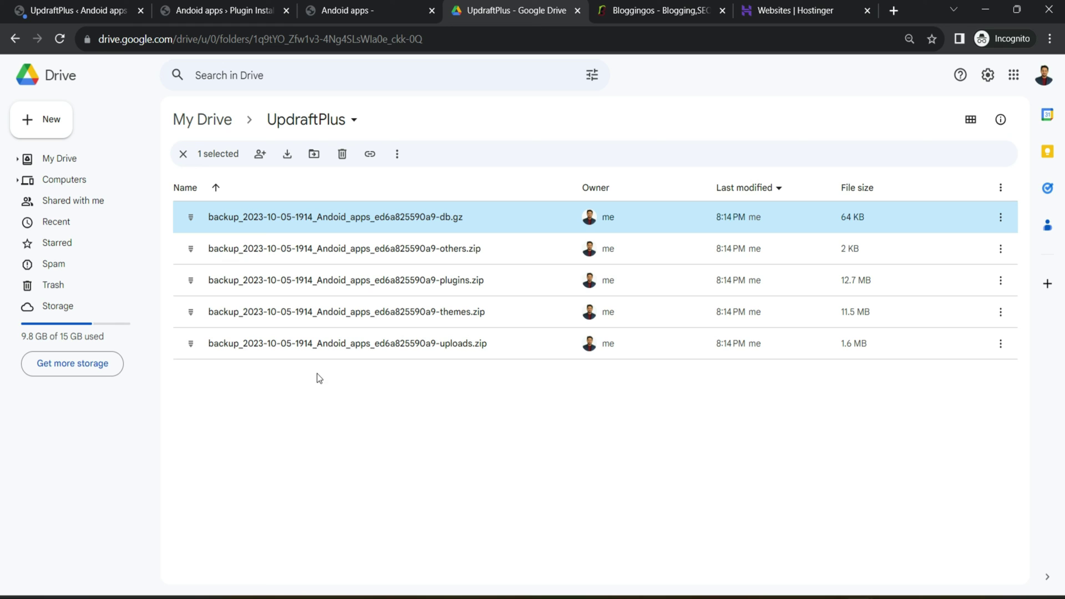
click(213, 5)
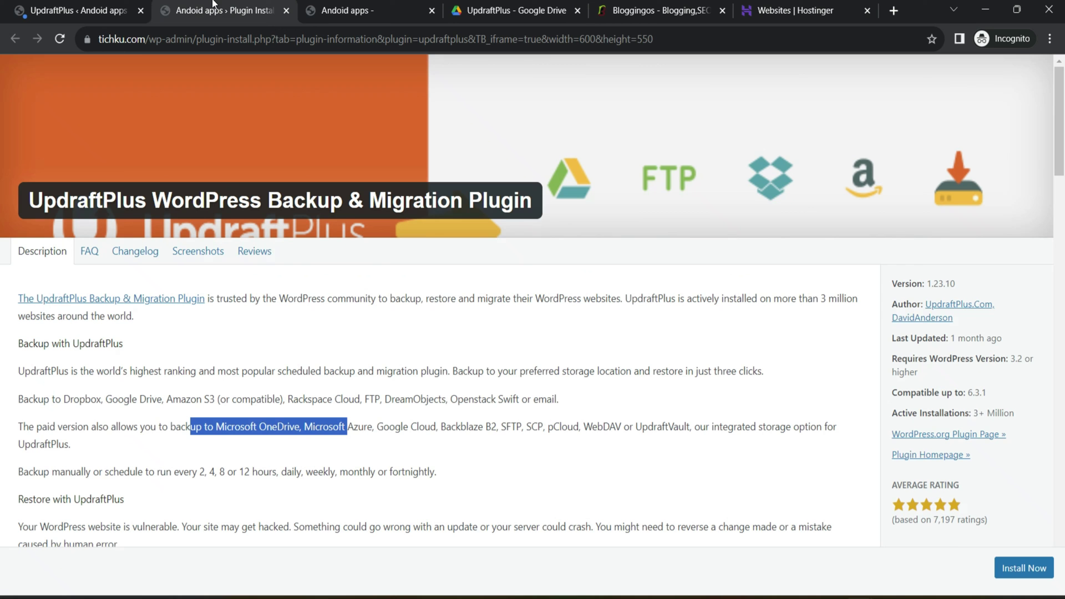
click(80, 6)
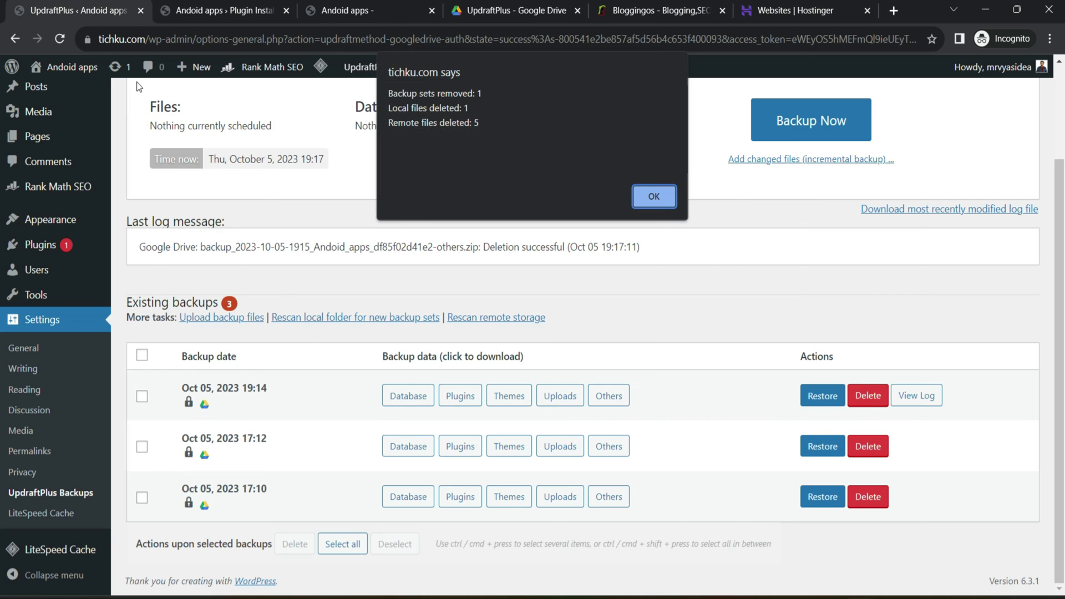
click(653, 198)
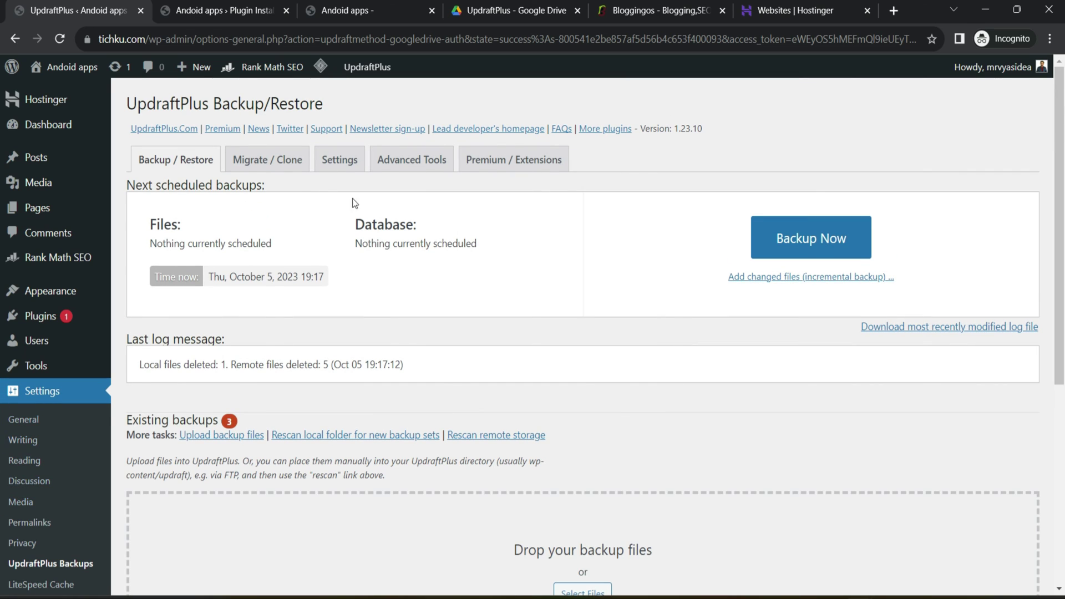
click(348, 159)
Restore the Oct 05, 2023 19:14 backup with all five components selected
scroll(366, 317, down, 4)
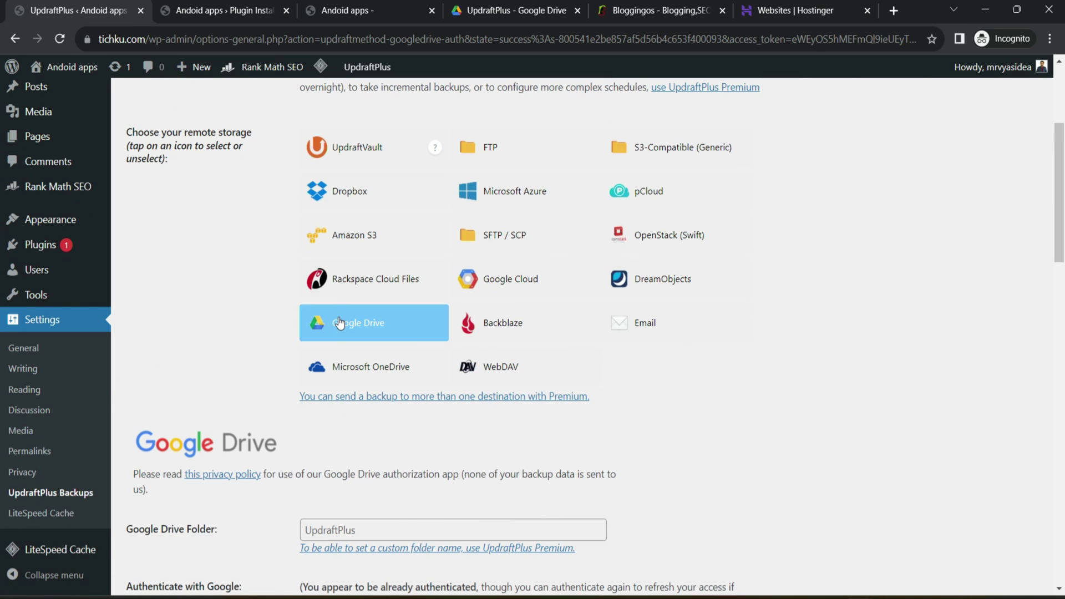
scroll(344, 324, up, 4)
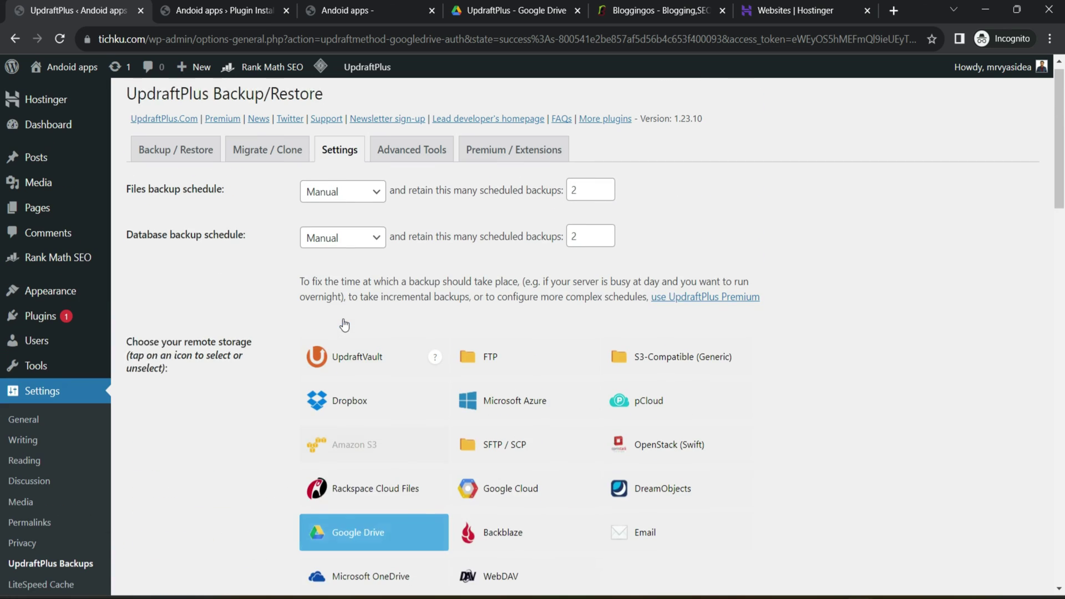
click(194, 159)
scroll(229, 372, down, 1)
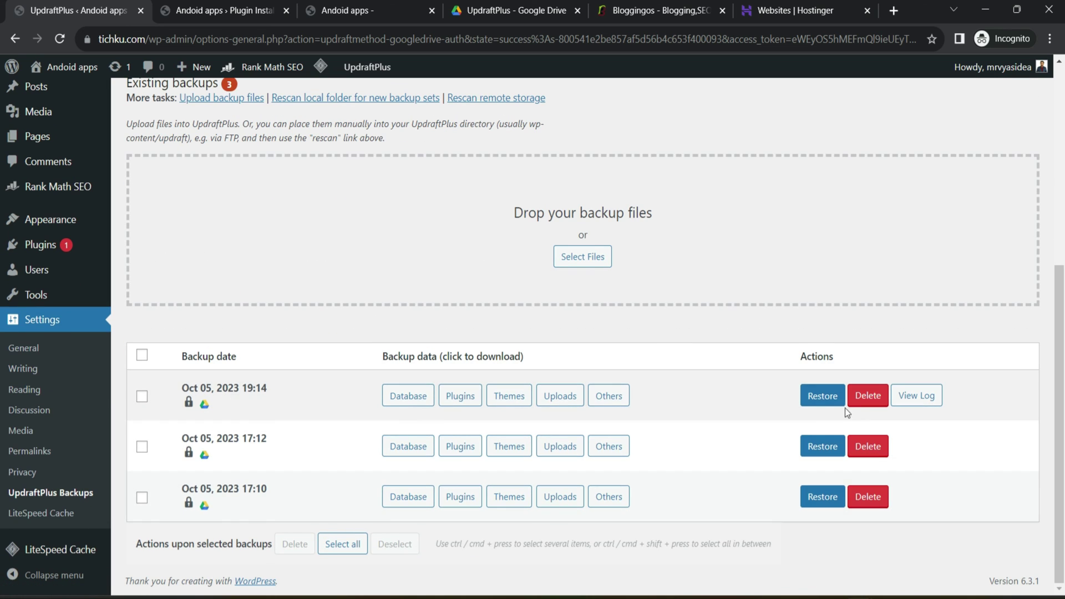
click(823, 396)
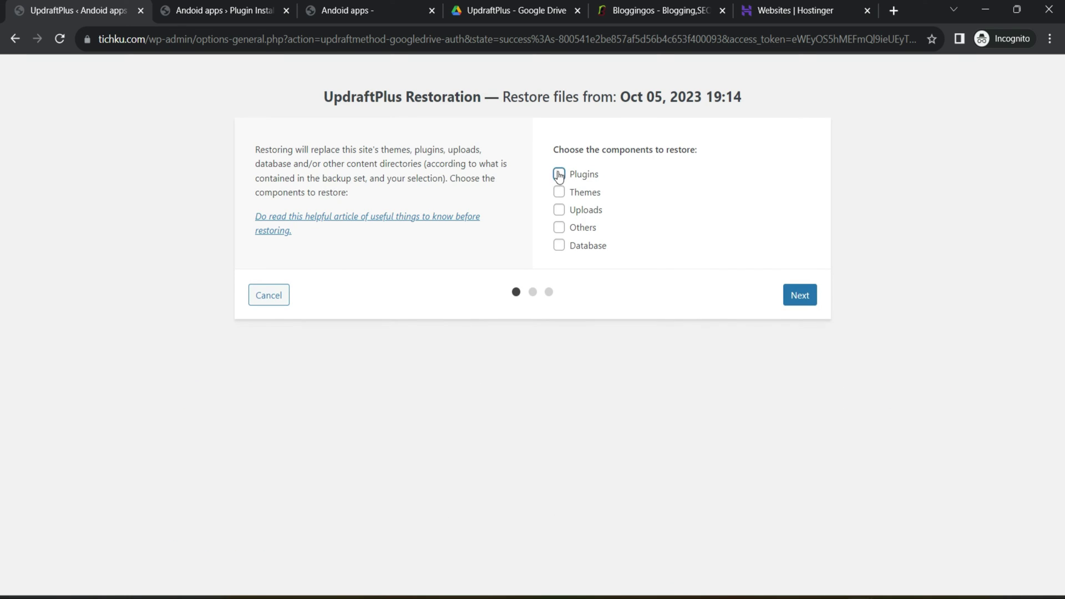
click(800, 298)
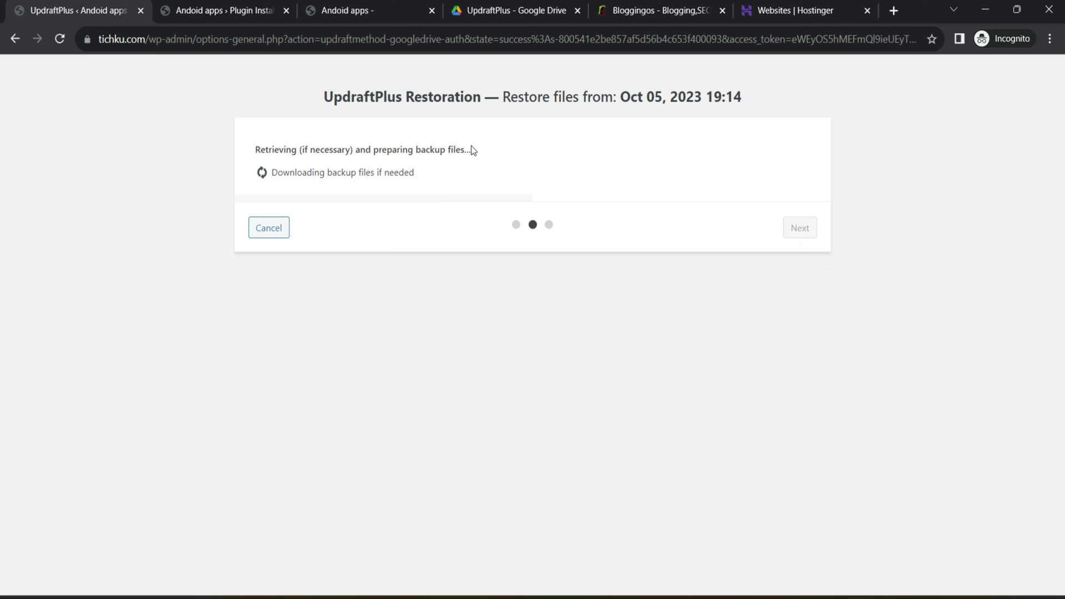